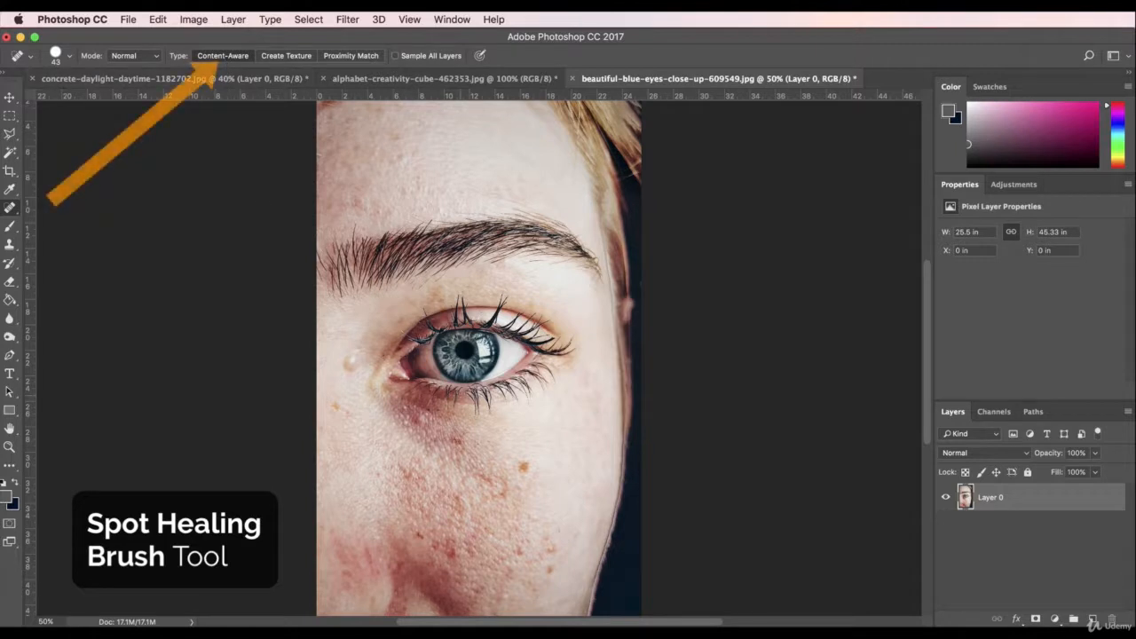
# - Remove the spots on the cheek and the mark beside the inner eye corner with the Content-Aware Spot Healing Brush
pyautogui.click(520, 466)
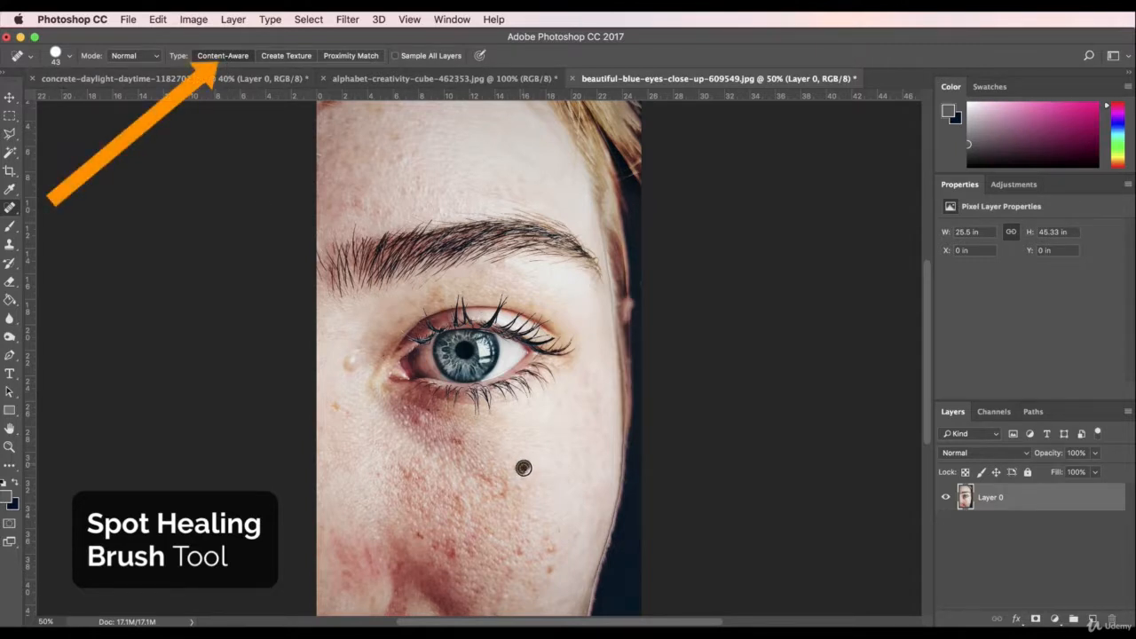
pyautogui.click(548, 539)
pyautogui.click(549, 569)
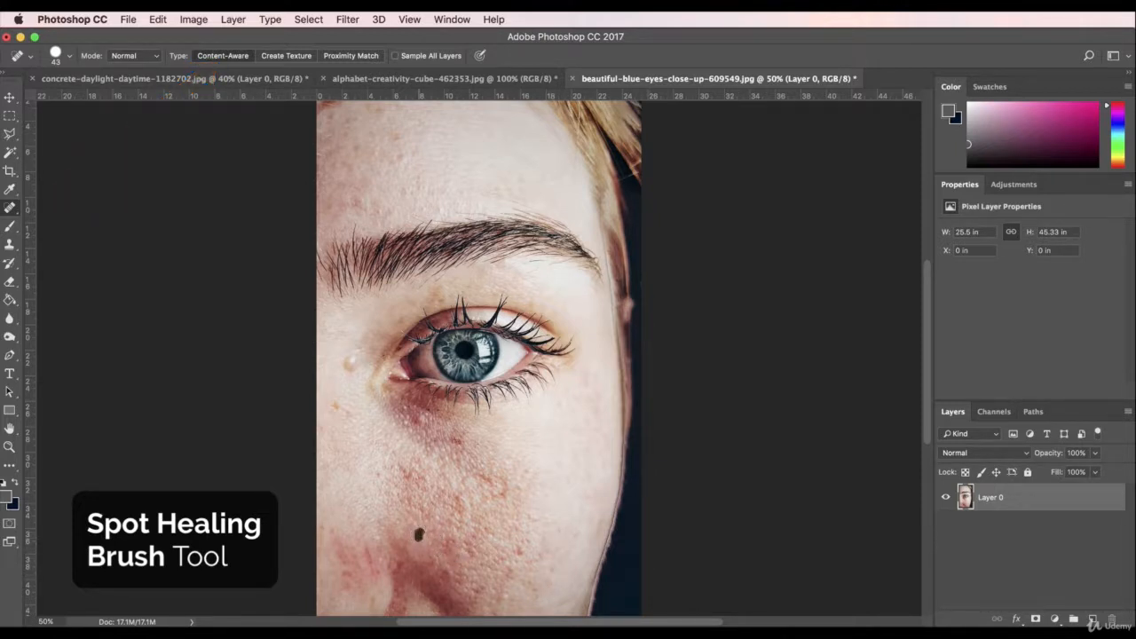
pyautogui.click(352, 371)
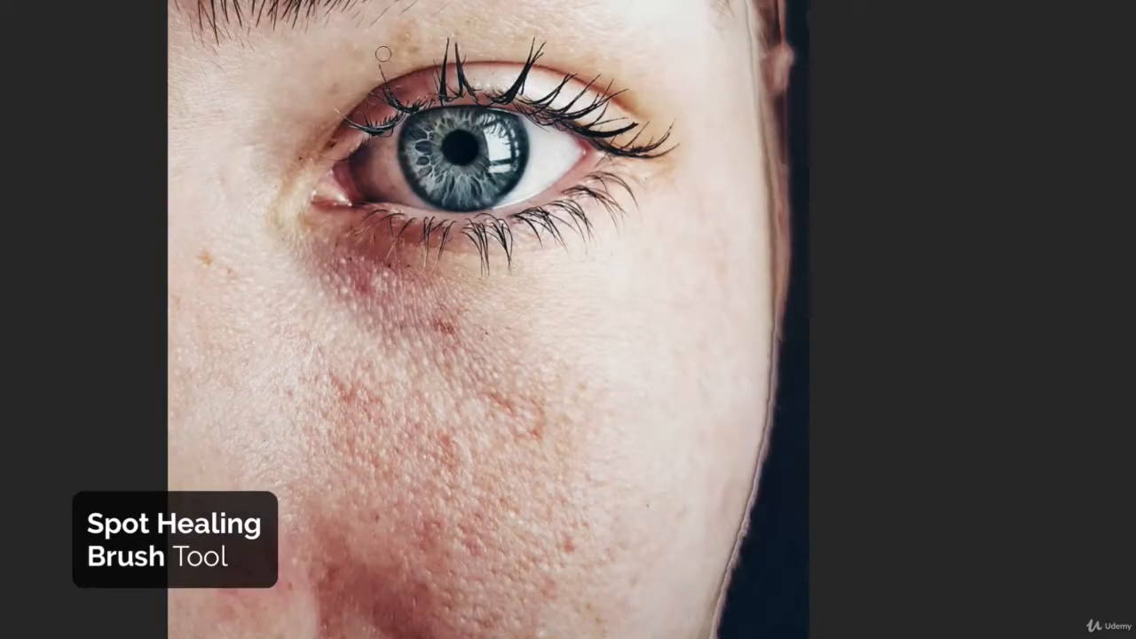
# - Heal the discoloured skin above the inner eyelid and the forehead blemishes above the eyebrow, using a 92 px brush on the forehead
pyautogui.moveTo(382, 54)
pyautogui.mouseDown()
pyautogui.moveTo(411, 43)
pyautogui.moveTo(408, 18)
pyautogui.moveTo(392, 44)
pyautogui.moveTo(407, 20)
pyautogui.moveTo(413, 56)
pyautogui.mouseUp()
pyautogui.moveTo(331, 99); pyautogui.dragTo(367, 46)
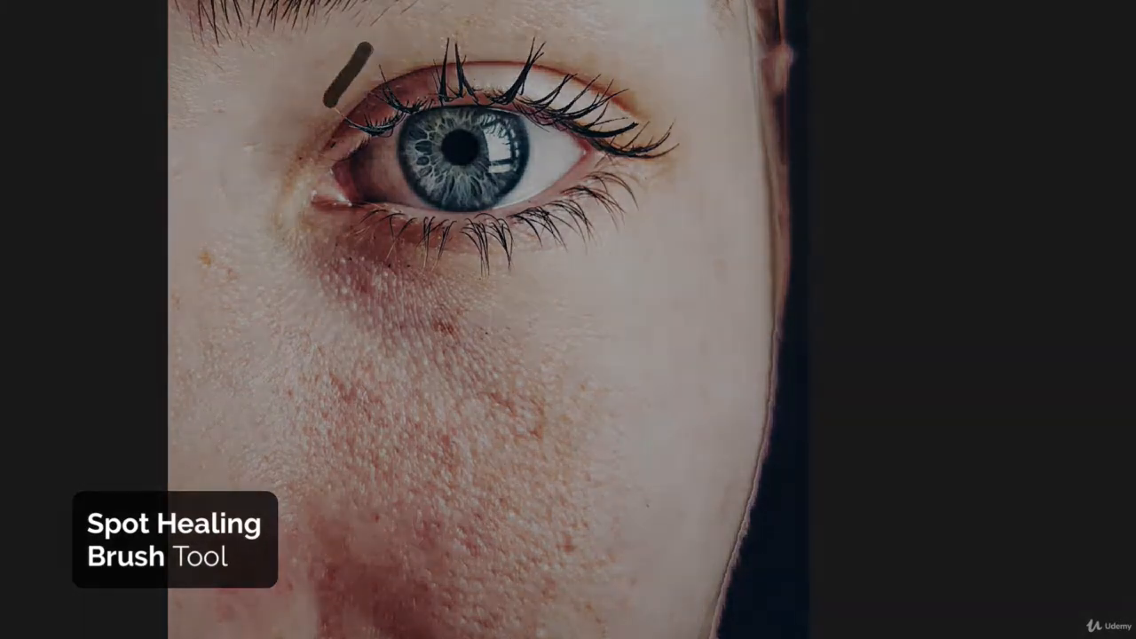
pyautogui.moveTo(395, 166)
pyautogui.mouseDown()
pyautogui.moveTo(399, 134)
pyautogui.moveTo(417, 142)
pyautogui.moveTo(414, 105)
pyautogui.mouseUp()
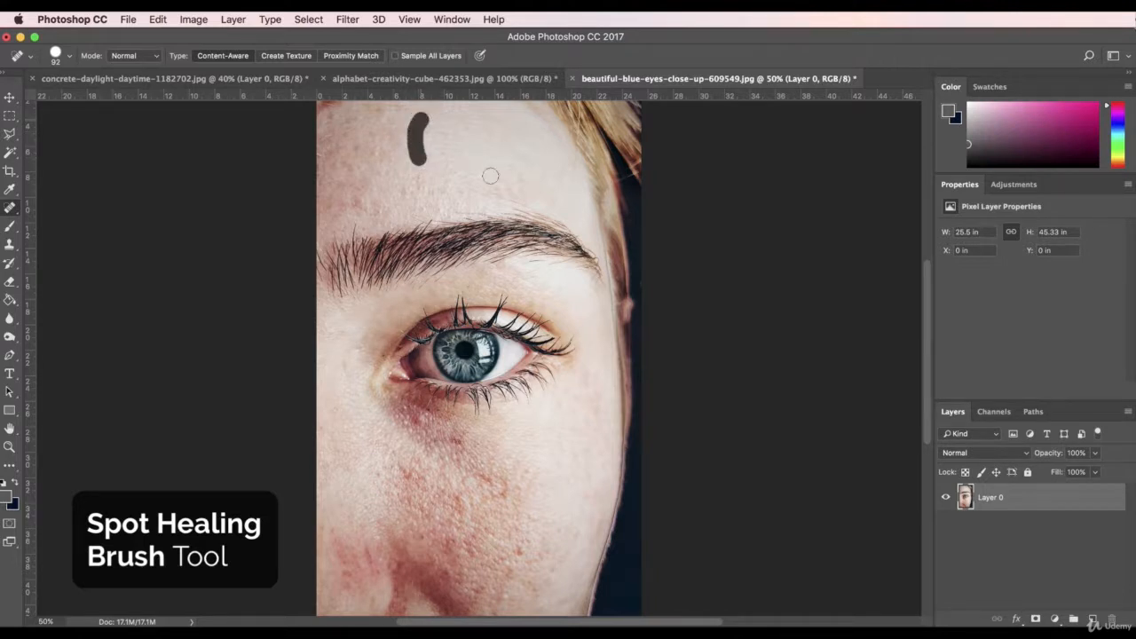
pyautogui.moveTo(404, 185); pyautogui.dragTo(536, 179)
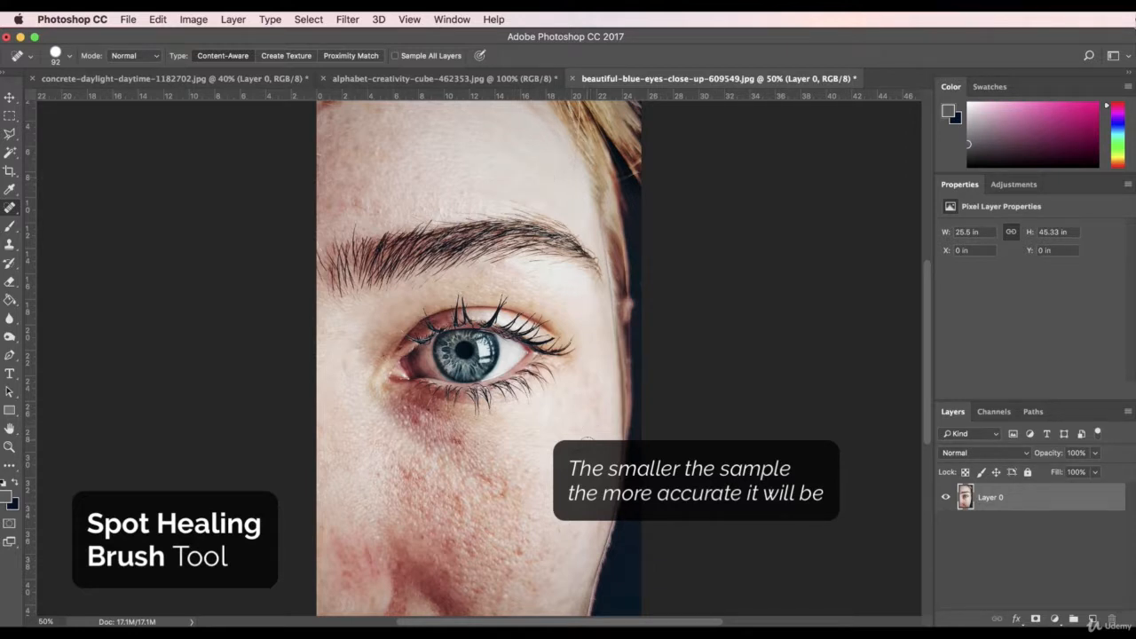
# - Try healing across the forehead with the Spot Healing Brush enlarged to 286 px, and undo the stroke
pyautogui.click(69, 56)
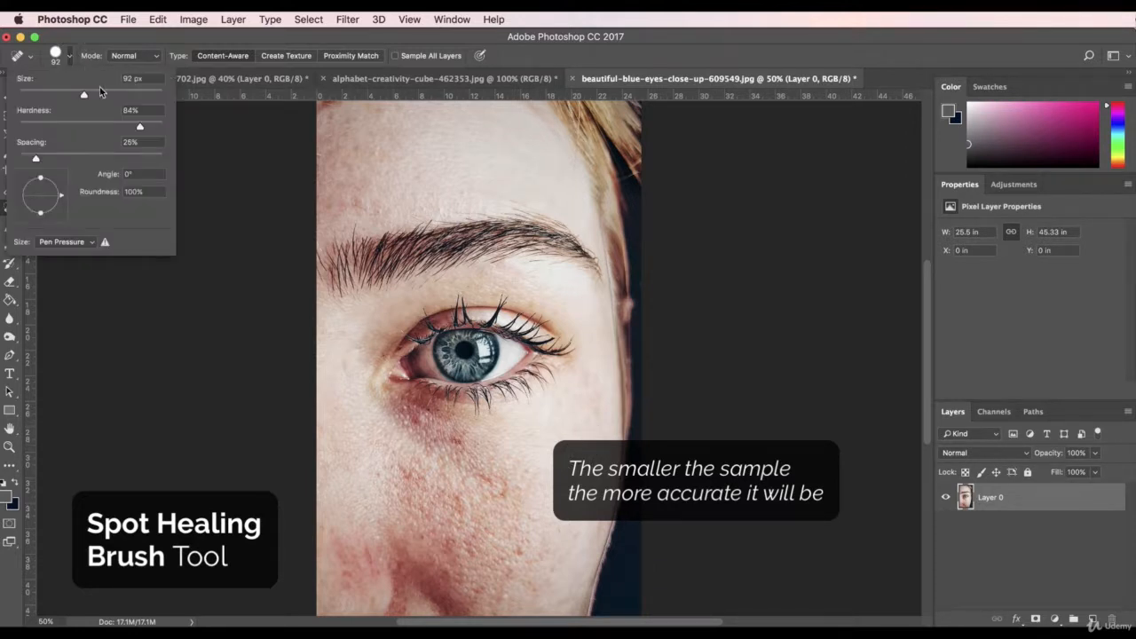
pyautogui.click(132, 94)
pyautogui.moveTo(355, 164)
pyautogui.mouseDown()
pyautogui.moveTo(433, 145)
pyautogui.moveTo(491, 162)
pyautogui.mouseUp()
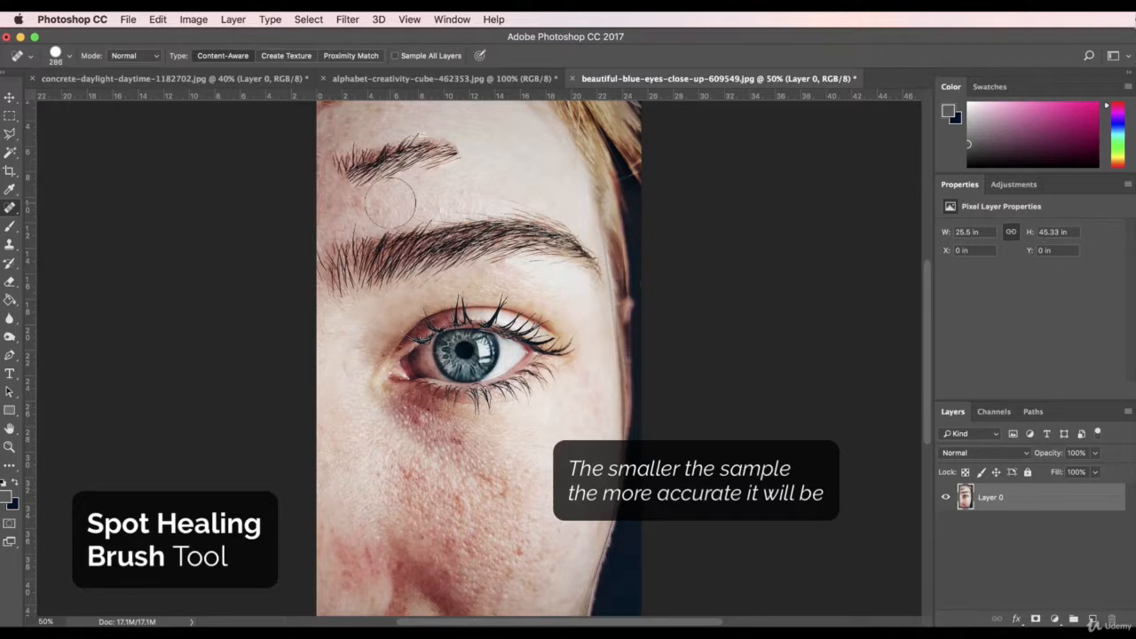
pyautogui.press('super+z')
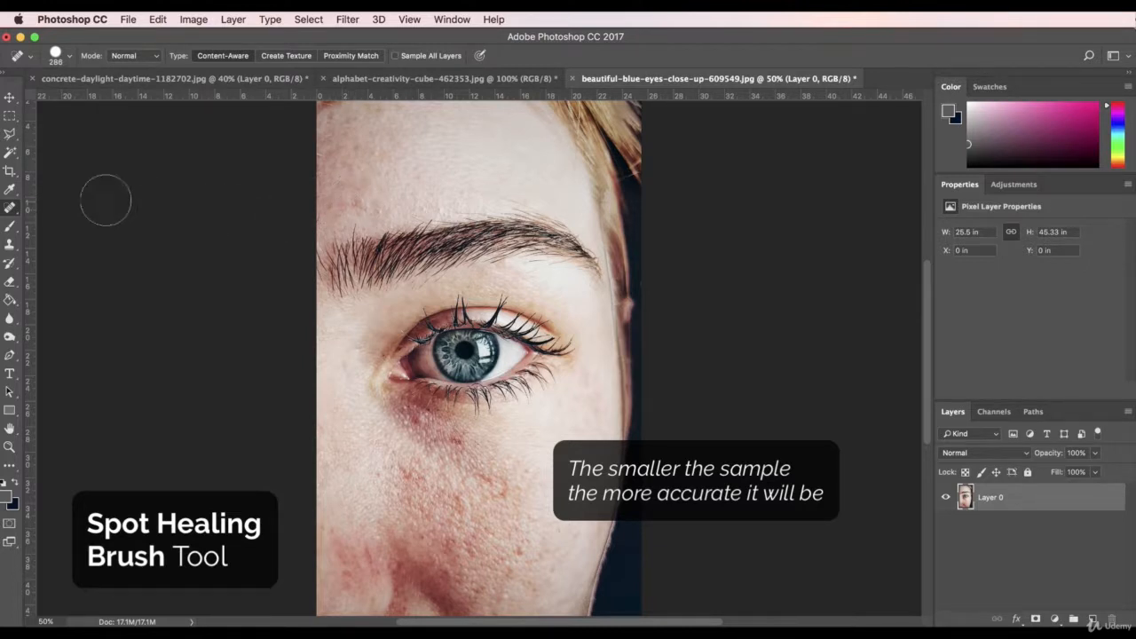
# - Reduce the Spot Healing Brush to 67 px and heal small patches on the forehead, under the eye and across the cheek
pyautogui.click(68, 56)
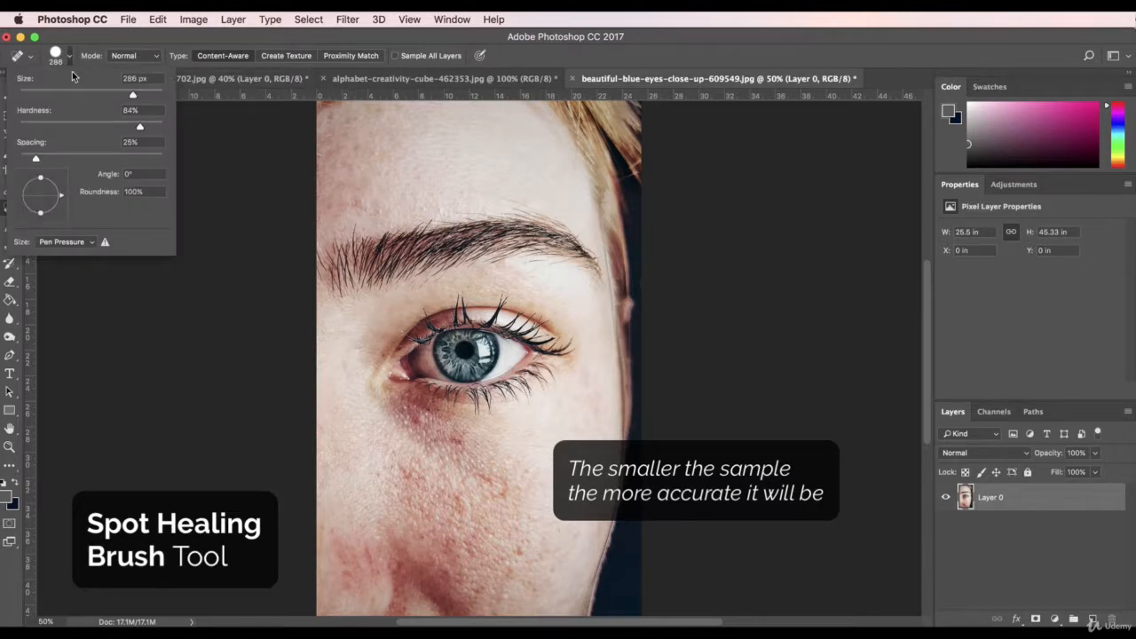
pyautogui.moveTo(362, 142)
pyautogui.mouseDown()
pyautogui.moveTo(363, 156)
pyautogui.moveTo(373, 108)
pyautogui.moveTo(417, 117)
pyautogui.mouseUp()
pyautogui.moveTo(439, 431)
pyautogui.mouseDown()
pyautogui.moveTo(469, 439)
pyautogui.moveTo(418, 416)
pyautogui.moveTo(435, 398)
pyautogui.moveTo(444, 405)
pyautogui.mouseUp()
pyautogui.moveTo(479, 477); pyautogui.dragTo(491, 463)
pyautogui.moveTo(501, 492); pyautogui.dragTo(503, 474)
pyautogui.moveTo(520, 558)
pyautogui.mouseDown()
pyautogui.moveTo(526, 542)
pyautogui.moveTo(451, 546)
pyautogui.mouseUp()
pyautogui.moveTo(538, 597)
pyautogui.mouseDown()
pyautogui.moveTo(531, 586)
pyautogui.moveTo(552, 570)
pyautogui.moveTo(565, 598)
pyautogui.mouseUp()
pyautogui.moveTo(600, 543); pyautogui.dragTo(604, 505)
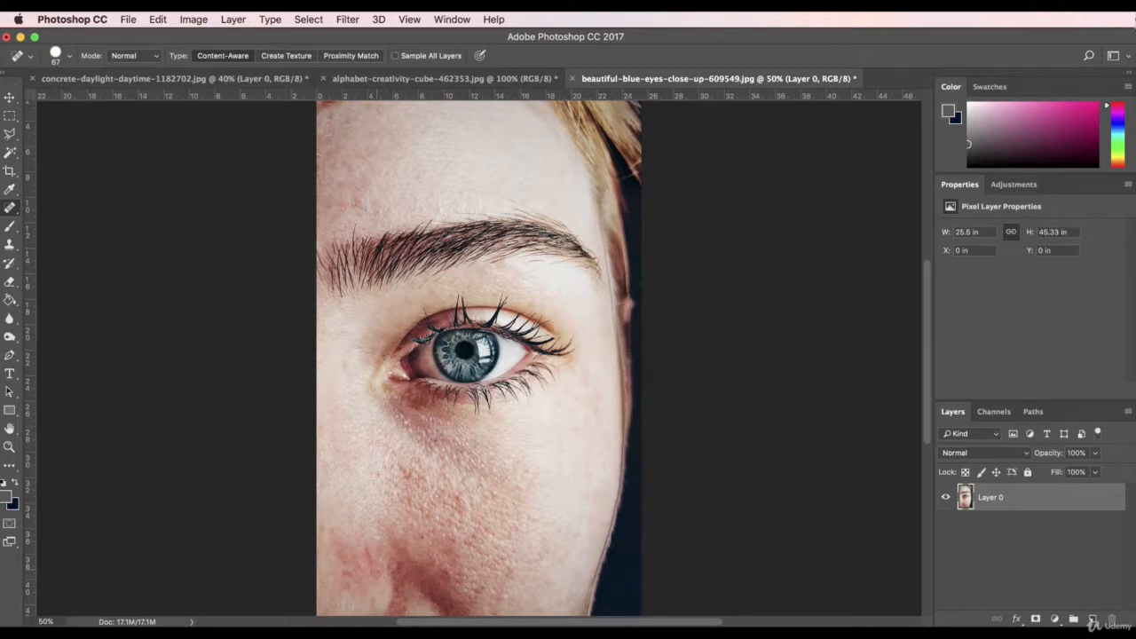
# - Heal the red patches on the nose with short Spot Healing Brush strokes
pyautogui.moveTo(376, 568); pyautogui.dragTo(369, 539)
pyautogui.moveTo(348, 586)
pyautogui.mouseDown()
pyautogui.moveTo(340, 533)
pyautogui.moveTo(354, 580)
pyautogui.moveTo(351, 553)
pyautogui.moveTo(371, 556)
pyautogui.moveTo(371, 543)
pyautogui.moveTo(339, 579)
pyautogui.mouseUp()
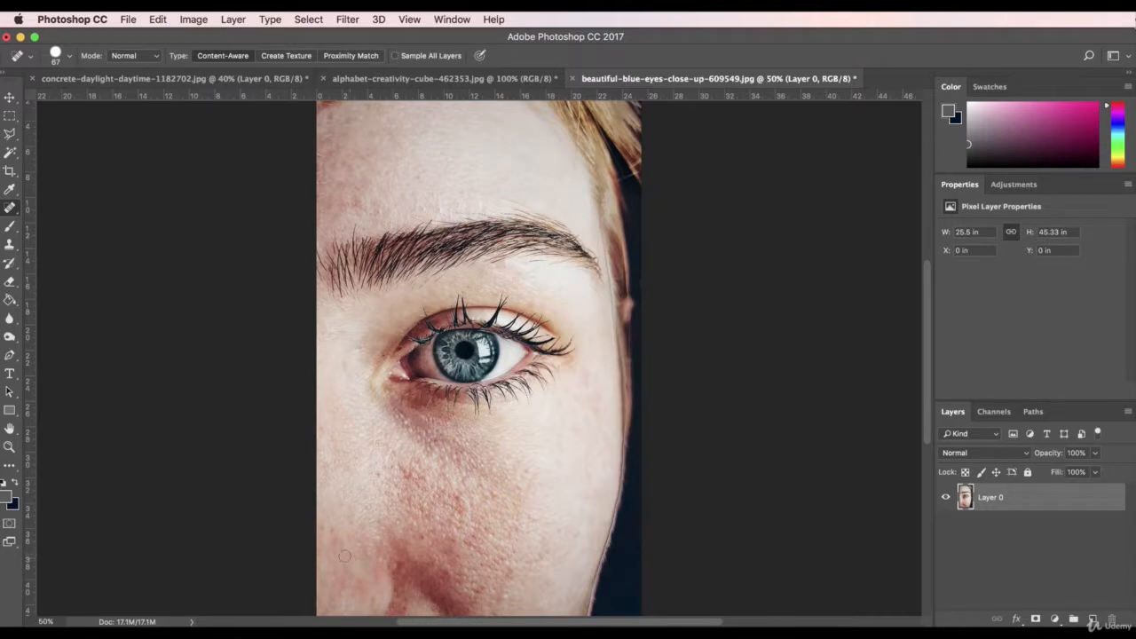
pyautogui.moveTo(349, 563)
pyautogui.mouseDown()
pyautogui.moveTo(342, 589)
pyautogui.moveTo(348, 562)
pyautogui.moveTo(335, 538)
pyautogui.mouseUp()
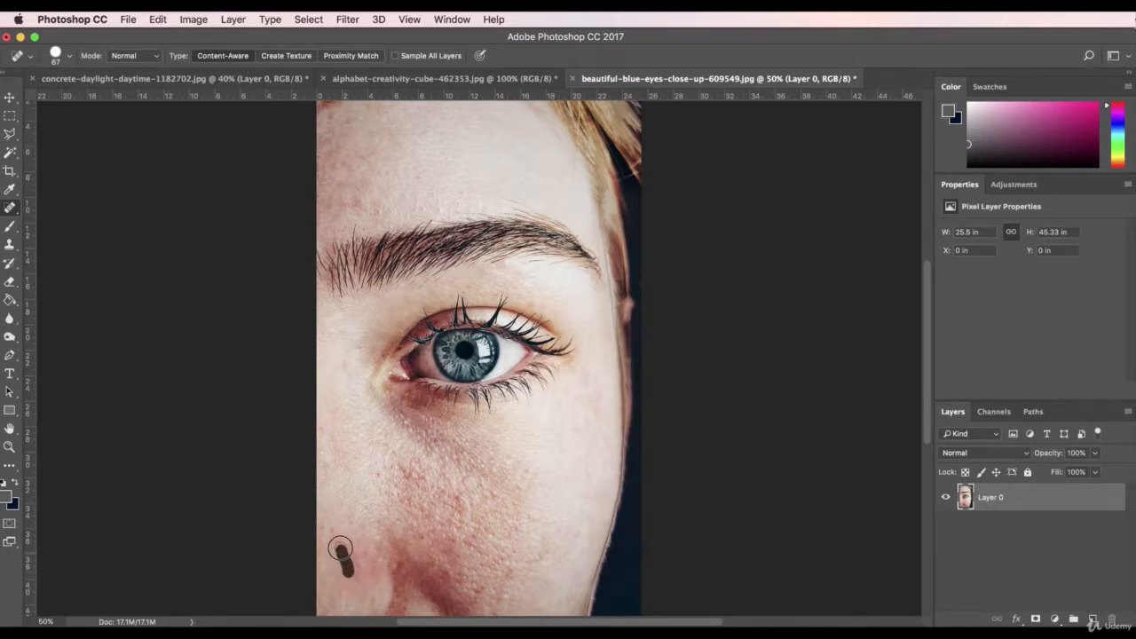
pyautogui.moveTo(360, 578)
pyautogui.mouseDown()
pyautogui.moveTo(351, 538)
pyautogui.moveTo(353, 557)
pyautogui.moveTo(373, 558)
pyautogui.moveTo(369, 579)
pyautogui.mouseUp()
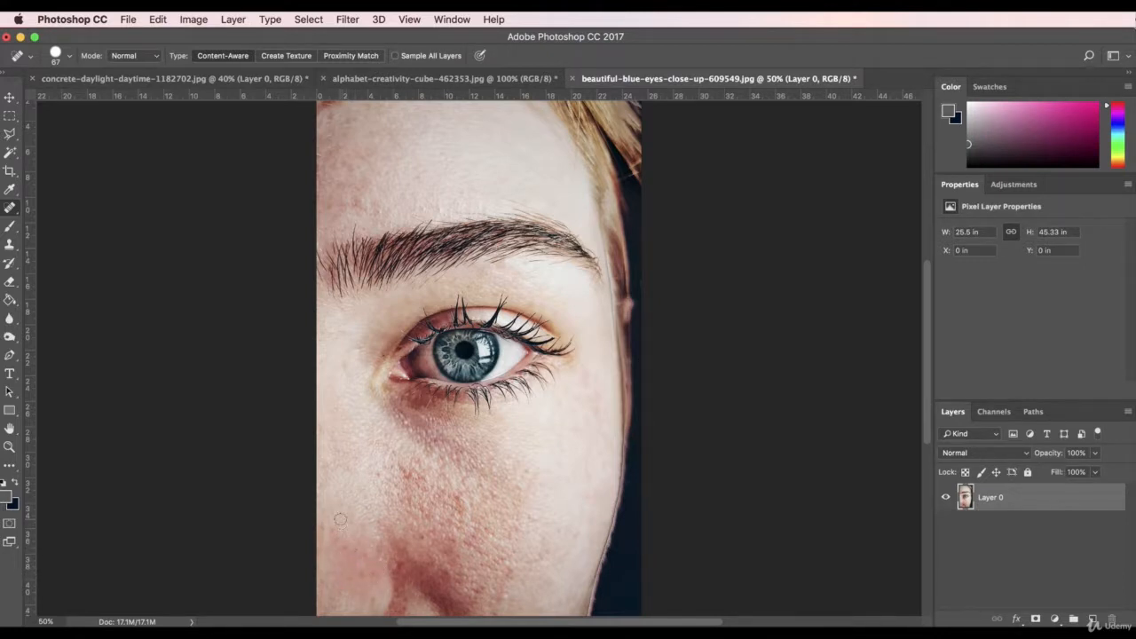
pyautogui.moveTo(340, 520)
pyautogui.mouseDown()
pyautogui.moveTo(348, 573)
pyautogui.moveTo(379, 592)
pyautogui.moveTo(368, 552)
pyautogui.mouseUp()
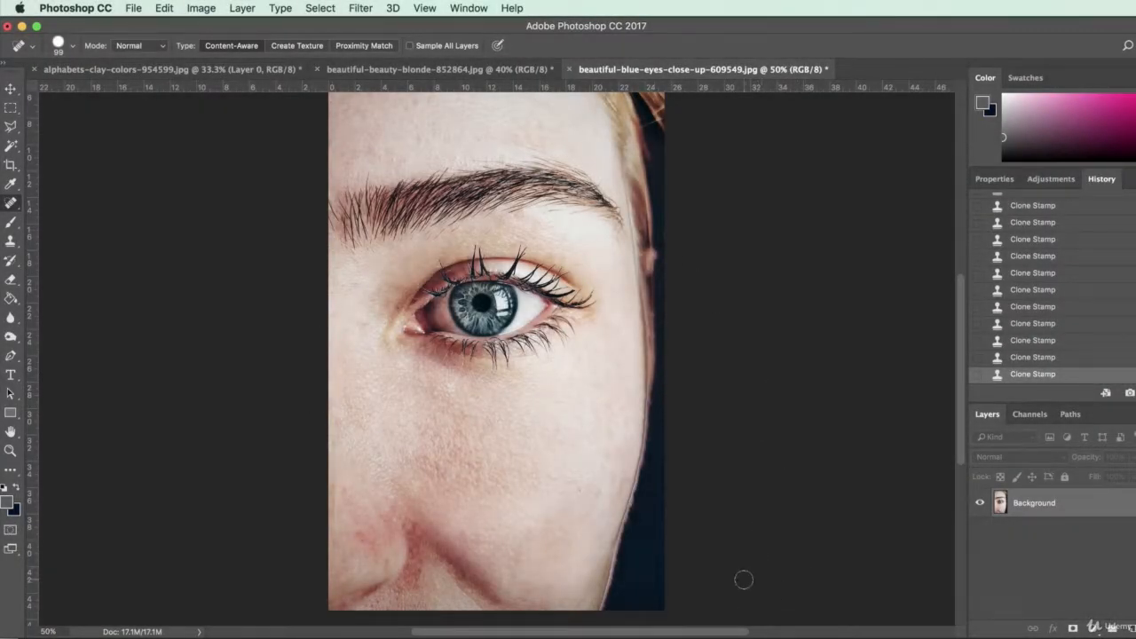
# - Revert the image in its history to the last Spot Healing Brush state before the Clone Stamp strokes
pyautogui.click(9, 205)
pyautogui.click(67, 202)
pyautogui.scroll(1, 1048, 342)
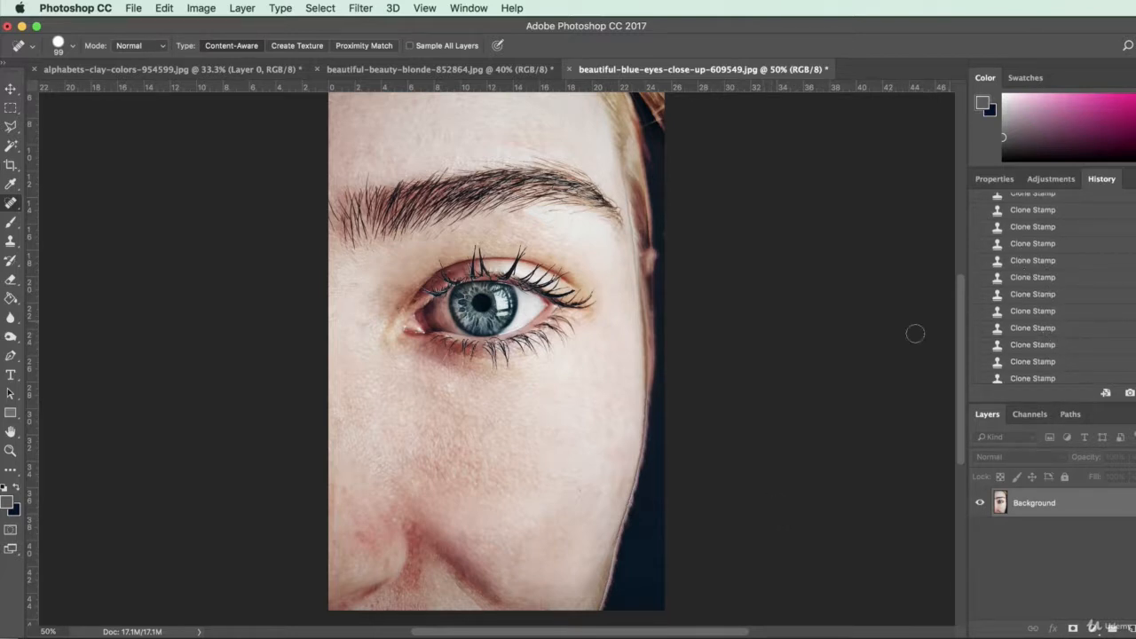
pyautogui.scroll(-5, 1043, 299)
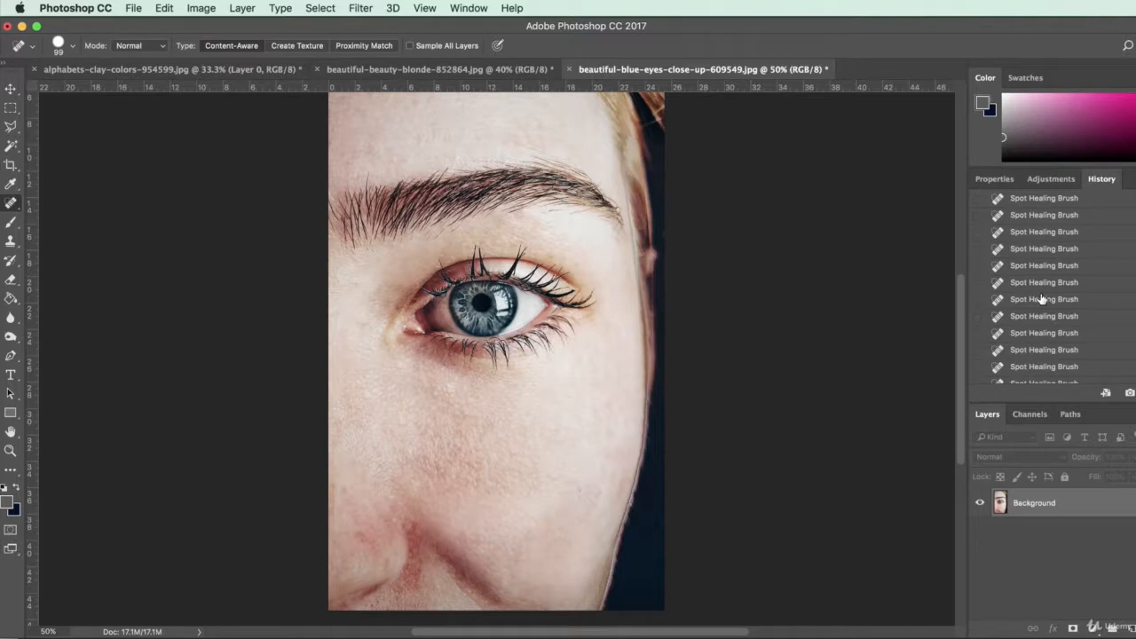
pyautogui.scroll(-3, 1043, 299)
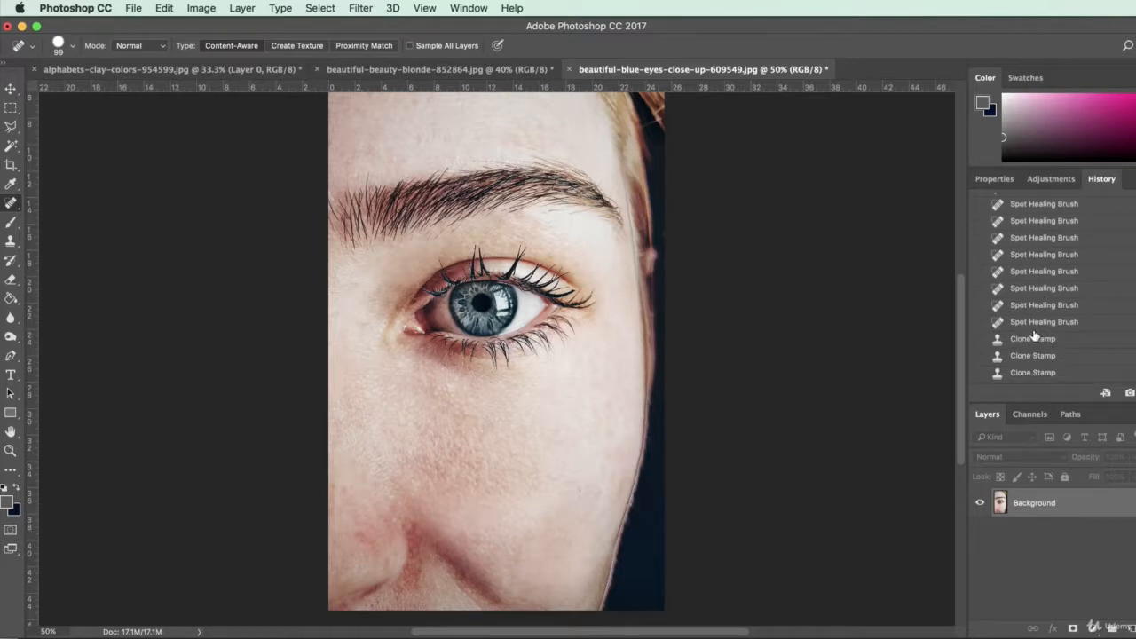
pyautogui.click(1043, 322)
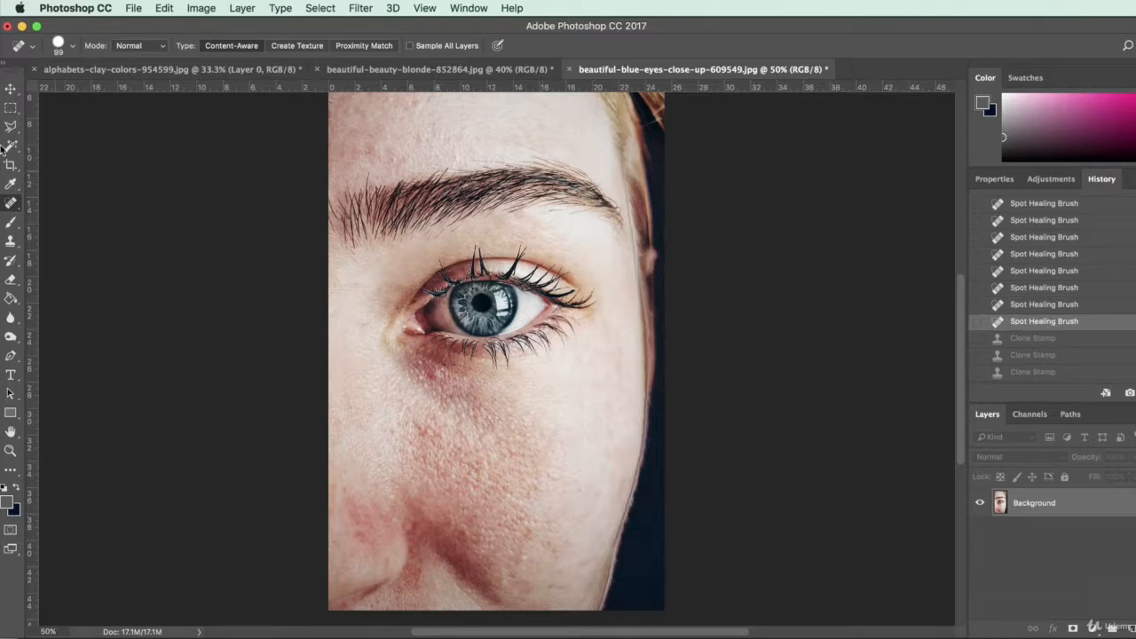
# - Switch to the Clone Stamp tool and convert the Background into a regular layer named Layer 0
pyautogui.click(10, 89)
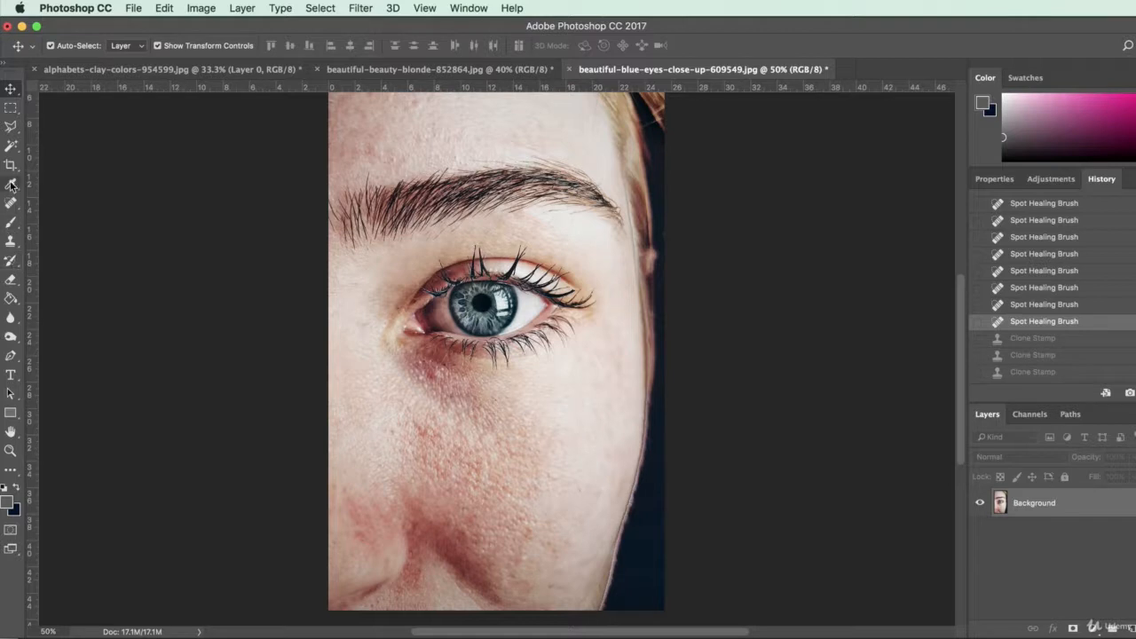
pyautogui.moveTo(11, 240); pyautogui.dragTo(77, 247)
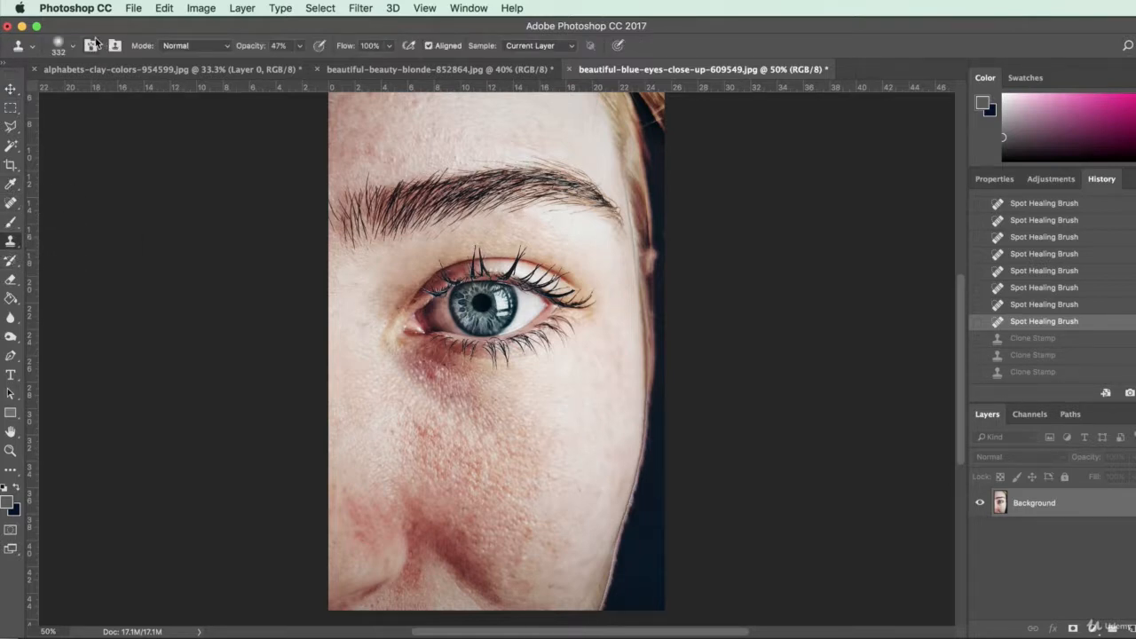
pyautogui.doubleClick(1083, 511)
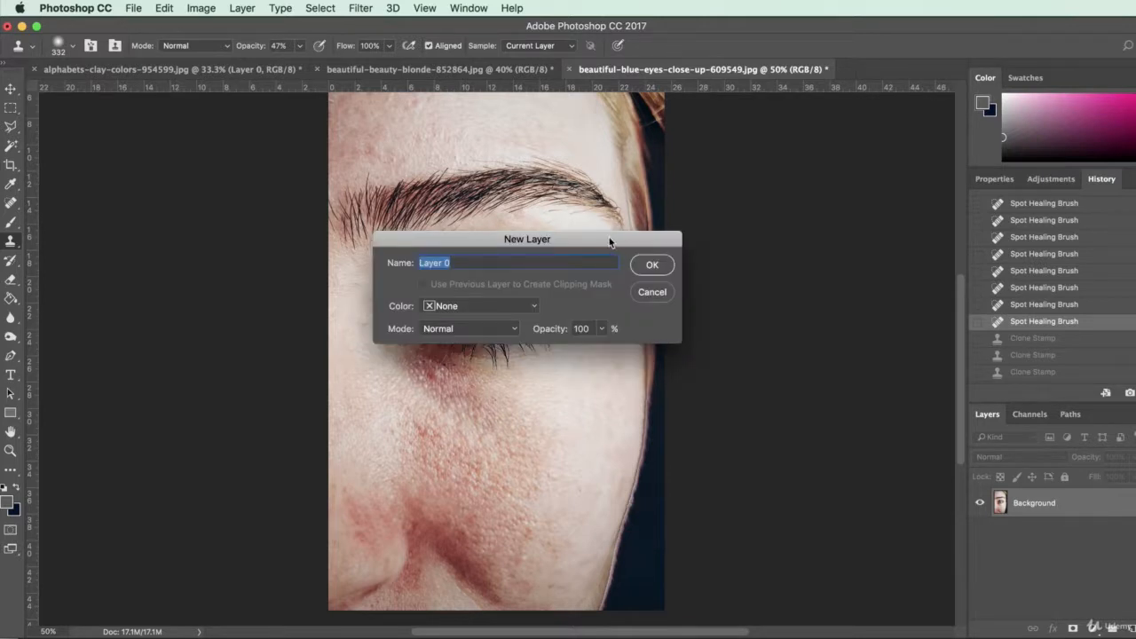
pyautogui.click(654, 270)
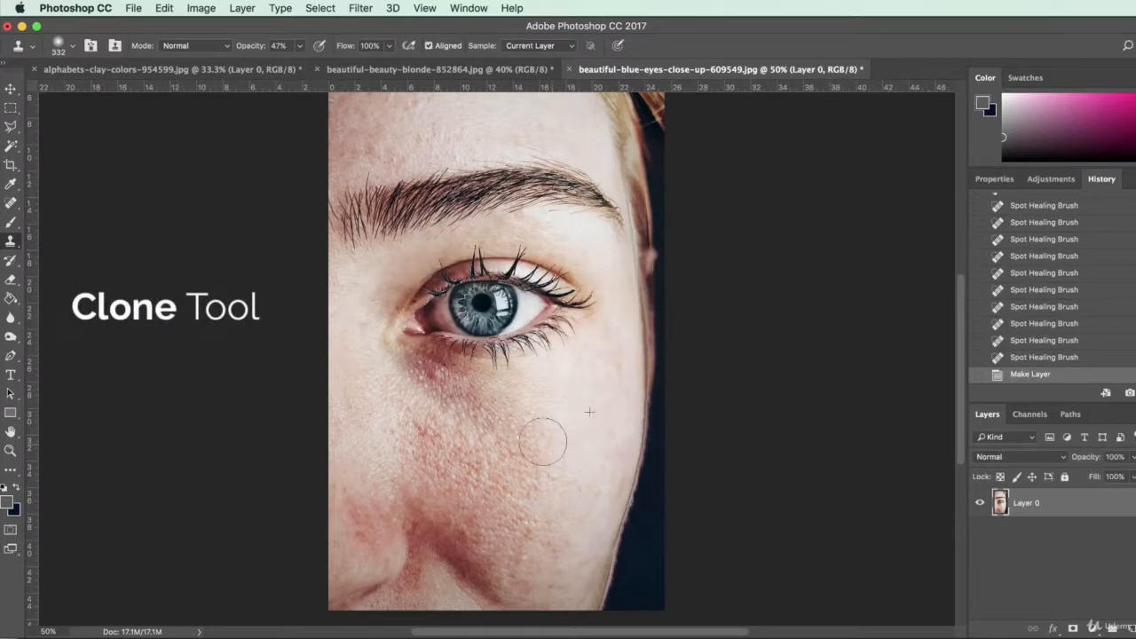
# - Sample clear skin on the outer cheek and clone it over the reddish texture below the eye at 47% opacity
pyautogui.click(496, 421)
pyautogui.keyDown('alt'); pyautogui.click(586, 466); pyautogui.keyUp('alt')
pyautogui.click(486, 451)
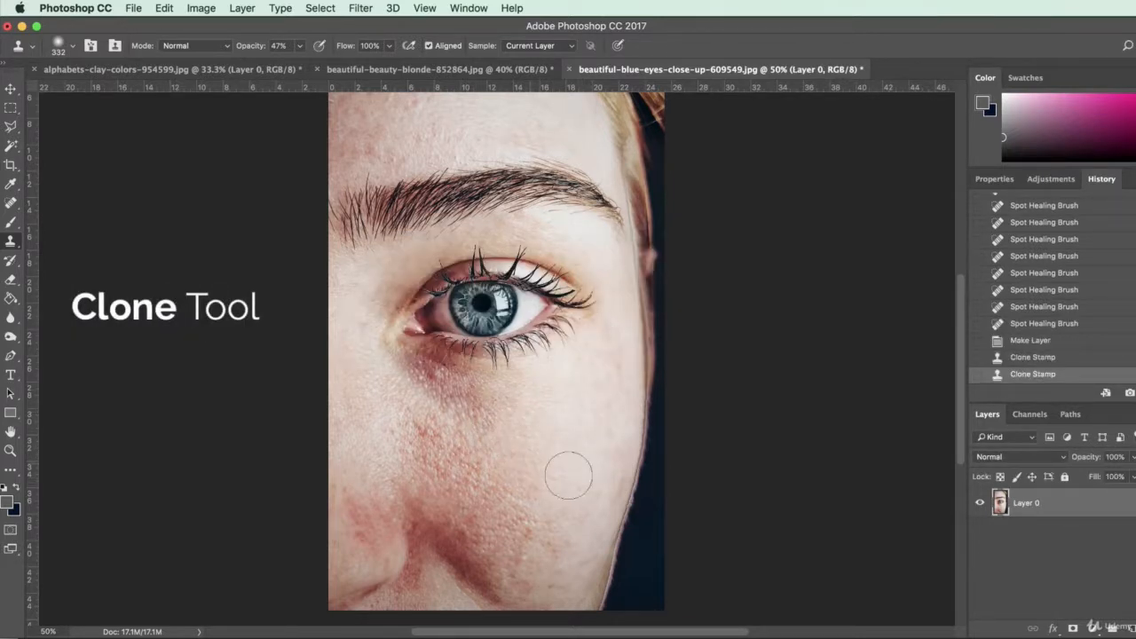
pyautogui.moveTo(526, 425); pyautogui.dragTo(476, 403)
pyautogui.keyDown('alt'); pyautogui.click(565, 431); pyautogui.keyUp('alt')
pyautogui.moveTo(549, 486)
pyautogui.mouseDown()
pyautogui.moveTo(515, 490)
pyautogui.moveTo(477, 469)
pyautogui.mouseUp()
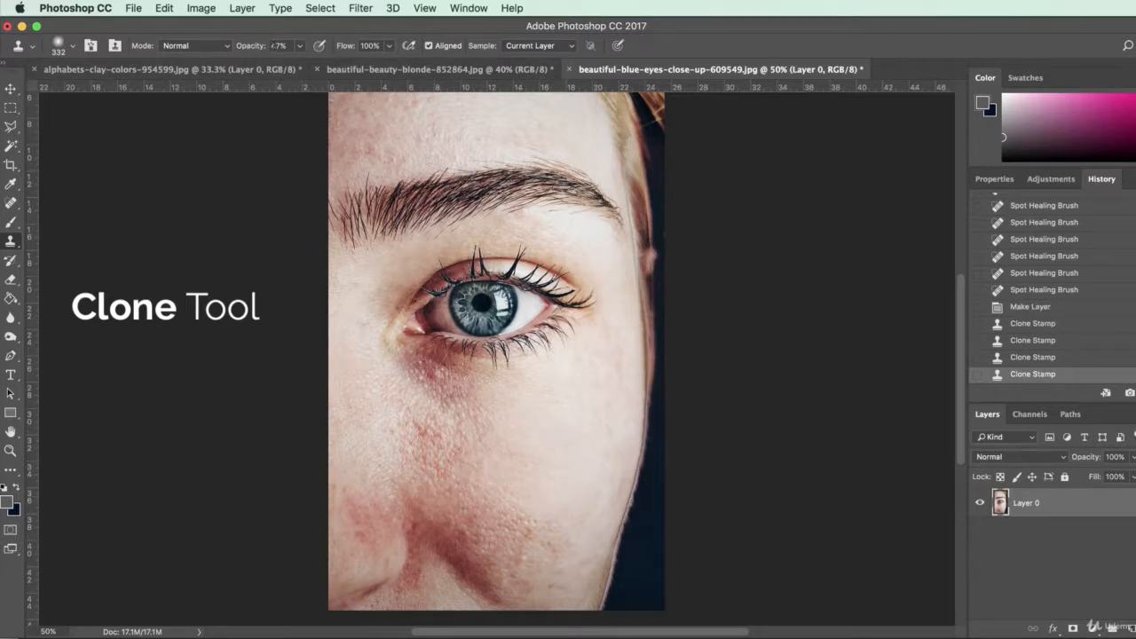
# - Try cloning outer cheek skin over the redness at 100% opacity, and undo the stroke
pyautogui.click(300, 46)
pyautogui.moveTo(300, 64); pyautogui.dragTo(360, 69)
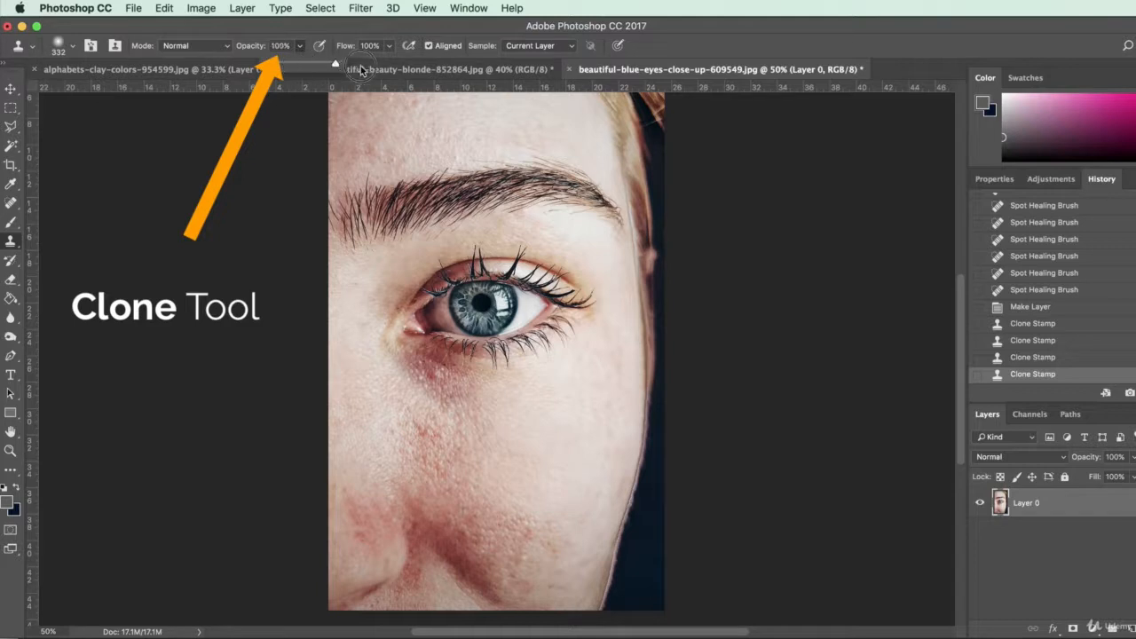
pyautogui.keyDown('alt'); pyautogui.click(590, 438); pyautogui.keyUp('alt')
pyautogui.moveTo(548, 473)
pyautogui.mouseDown()
pyautogui.moveTo(516, 464)
pyautogui.moveTo(424, 421)
pyautogui.moveTo(449, 451)
pyautogui.mouseUp()
pyautogui.press('super+z')
# - Set the Clone Stamp opacity to 51% and clone sampled clear skin over the lower cheek and the area below the eye
pyautogui.click(300, 46)
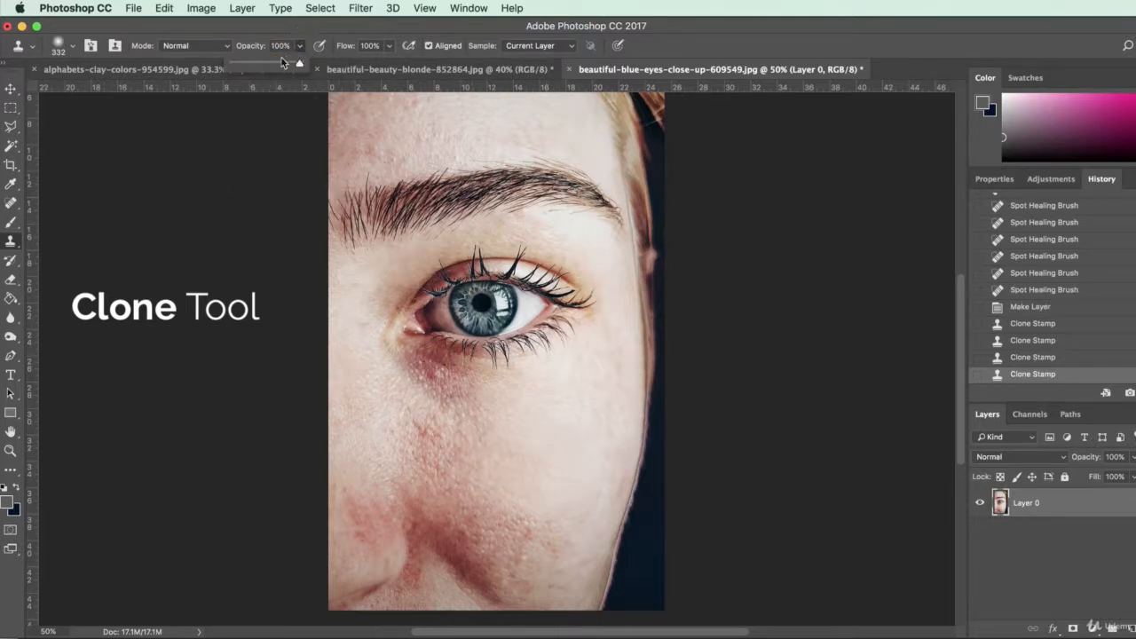
pyautogui.click(263, 68)
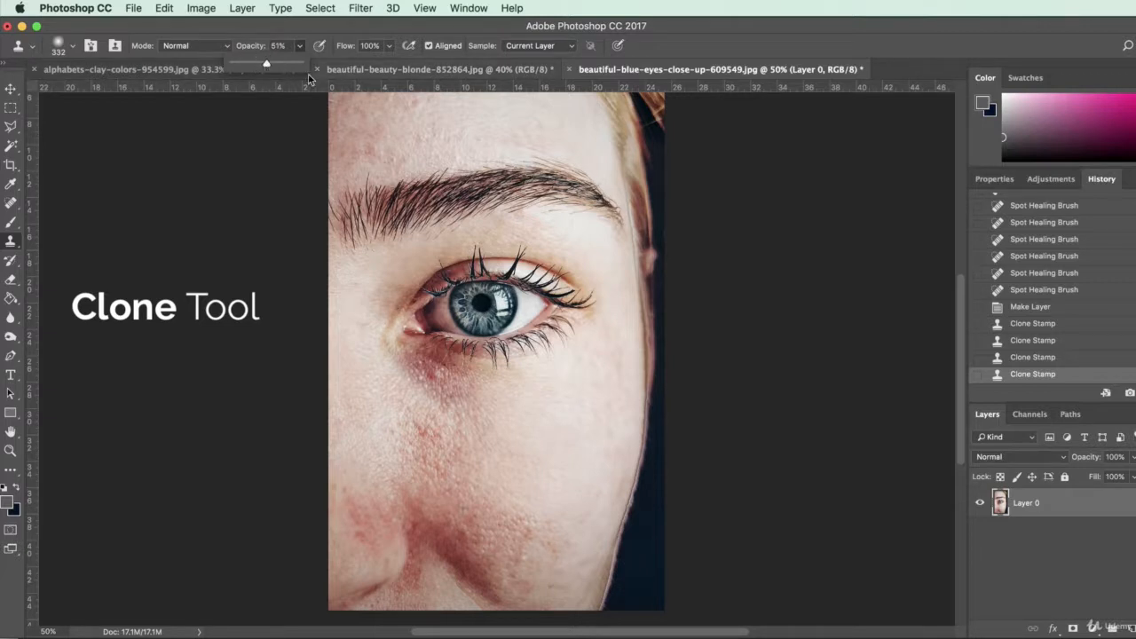
pyautogui.keyDown('alt'); pyautogui.click(573, 489); pyautogui.keyUp('alt')
pyautogui.moveTo(556, 544); pyautogui.dragTo(506, 511)
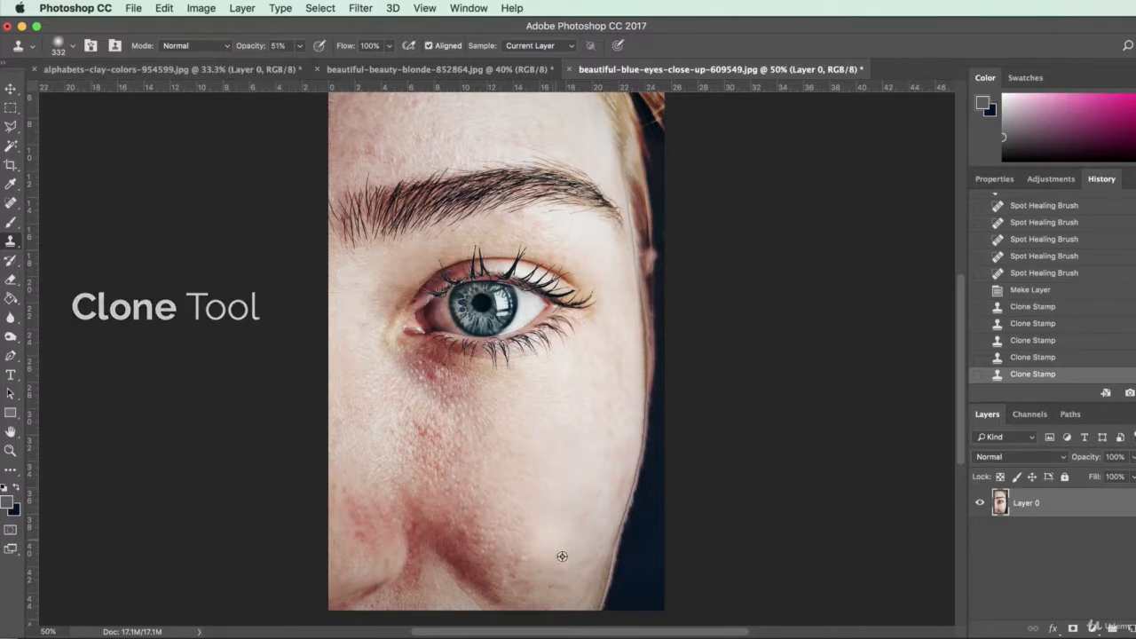
pyautogui.moveTo(534, 550); pyautogui.dragTo(480, 505)
pyautogui.keyDown('alt'); pyautogui.click(542, 438); pyautogui.keyUp('alt')
pyautogui.moveTo(523, 431); pyautogui.dragTo(462, 419)
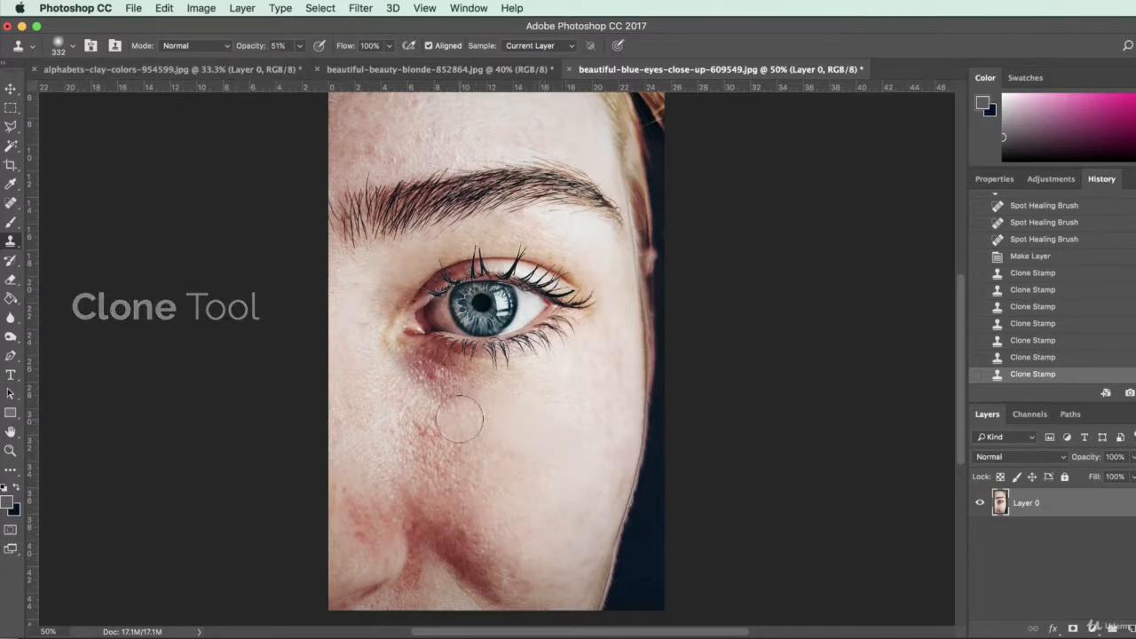
# - Sample clear forehead skin and clone it over the reddish, blemished part of the forehead above the inner eyebrow
pyautogui.keyDown('alt'); pyautogui.click(528, 122); pyautogui.keyUp('alt')
pyautogui.click(408, 136)
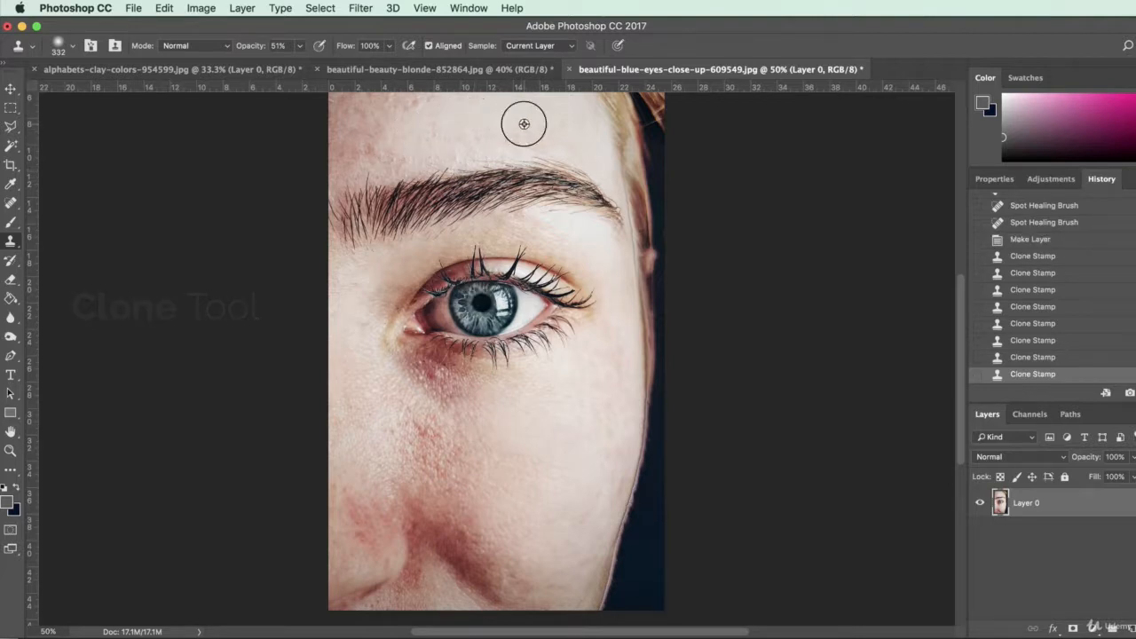
pyautogui.click(439, 124)
pyautogui.keyDown('alt'); pyautogui.click(452, 132); pyautogui.keyUp('alt')
pyautogui.click(360, 144)
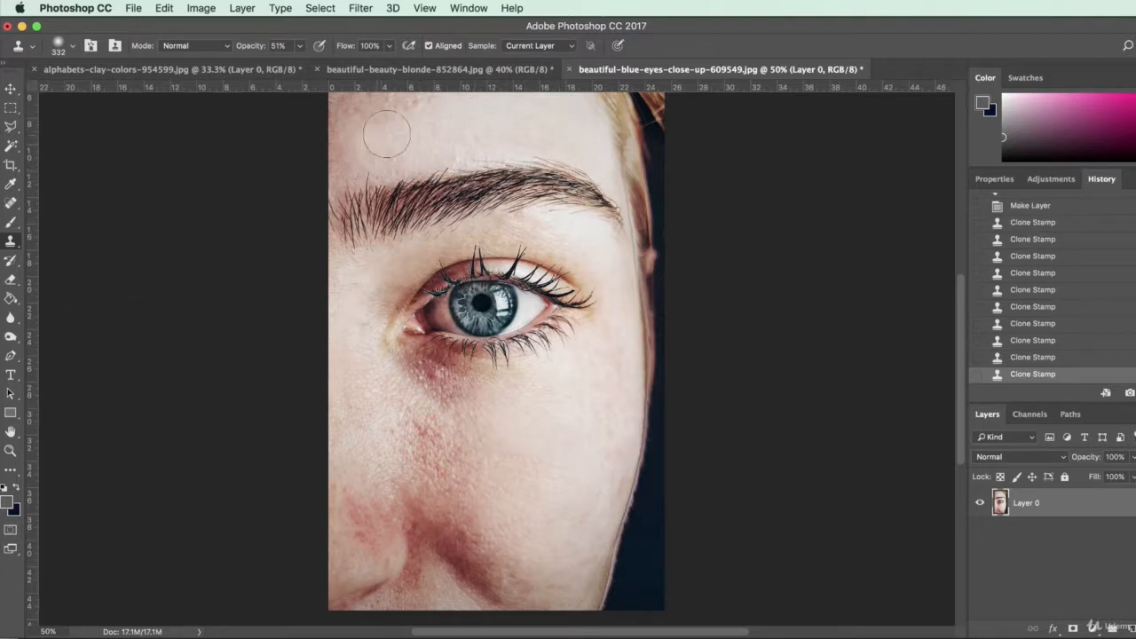
pyautogui.keyDown('alt'); pyautogui.click(477, 134); pyautogui.keyUp('alt')
pyautogui.click(369, 108)
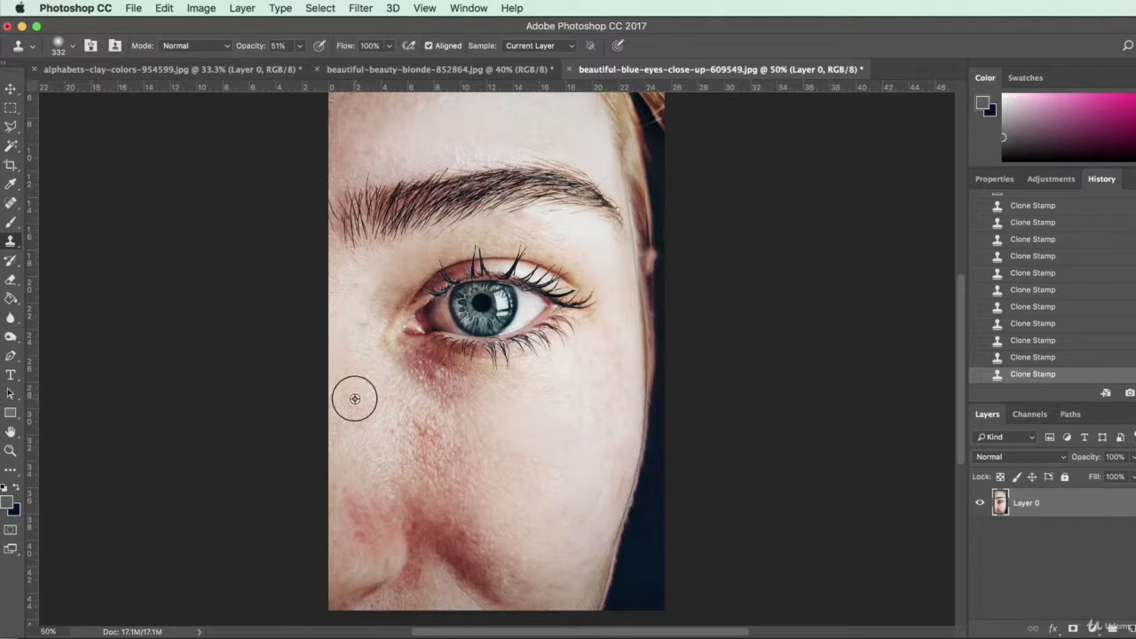
# - Clone clear cheek skin over the remaining redness on the inner cheek beside the nose, resampling between strokes
pyautogui.moveTo(423, 446)
pyautogui.mouseDown()
pyautogui.moveTo(453, 454)
pyautogui.moveTo(424, 422)
pyautogui.moveTo(512, 458)
pyautogui.moveTo(403, 423)
pyautogui.mouseUp()
pyautogui.keyDown('alt'); pyautogui.click(568, 481); pyautogui.keyUp('alt')
pyautogui.keyDown('alt'); pyautogui.click(516, 484); pyautogui.keyUp('alt')
pyautogui.moveTo(472, 464)
pyautogui.mouseDown()
pyautogui.moveTo(457, 480)
pyautogui.moveTo(428, 457)
pyautogui.mouseUp()
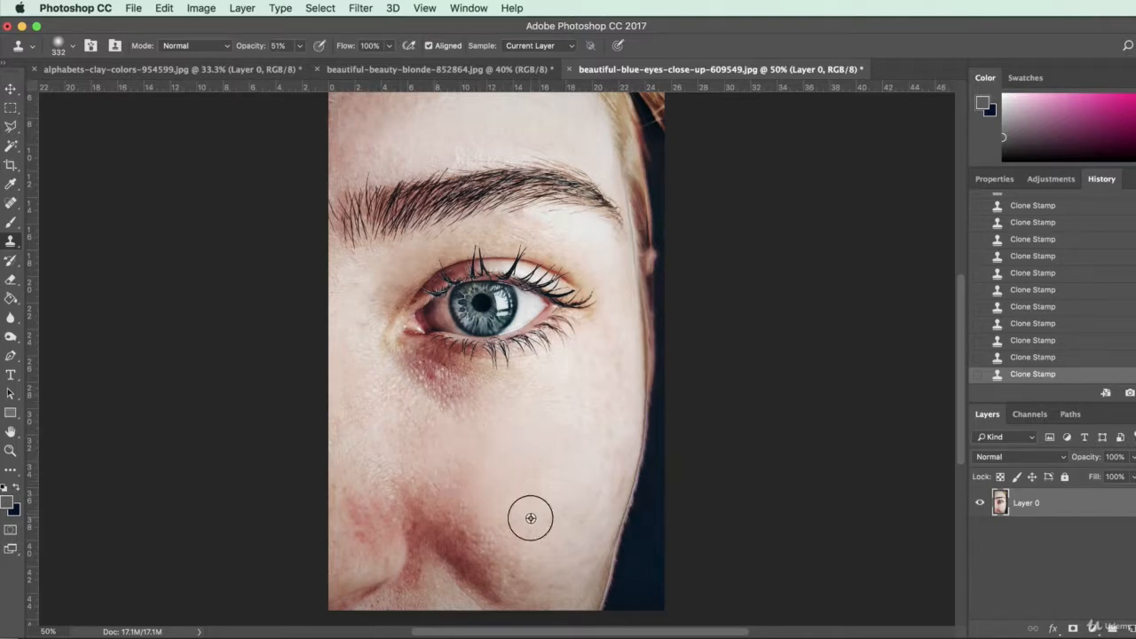
pyautogui.keyDown('alt'); pyautogui.click(531, 518); pyautogui.keyUp('alt')
pyautogui.moveTo(497, 545); pyautogui.dragTo(453, 497)
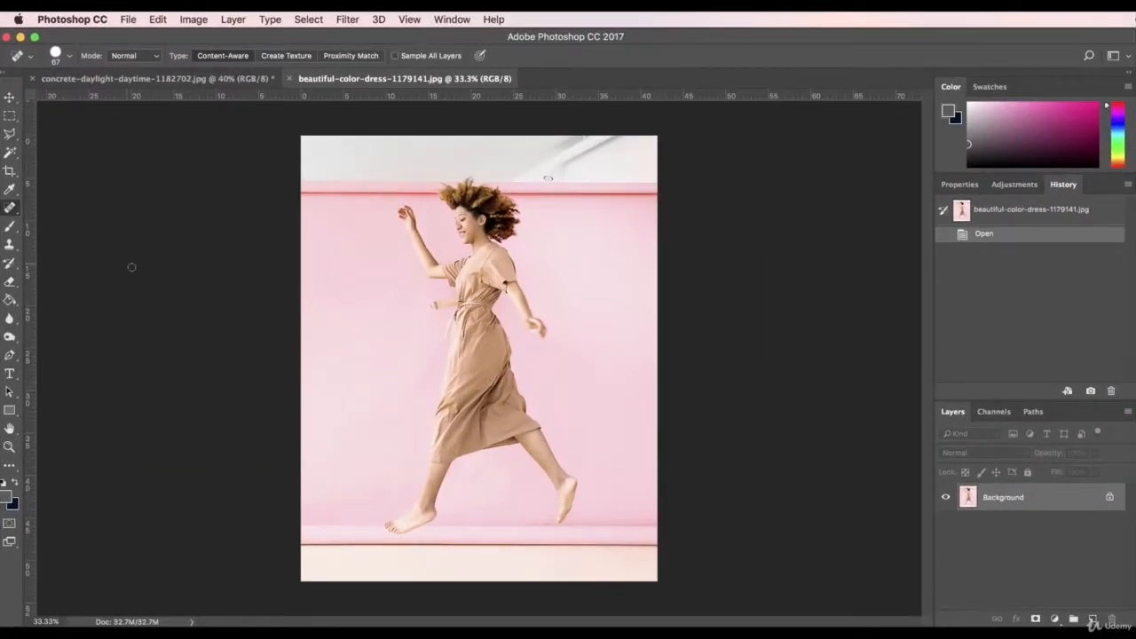
# - Choose the Polygonal Lasso and convert the locked background of the pink-backdrop photo into a regular layer
pyautogui.click(9, 208)
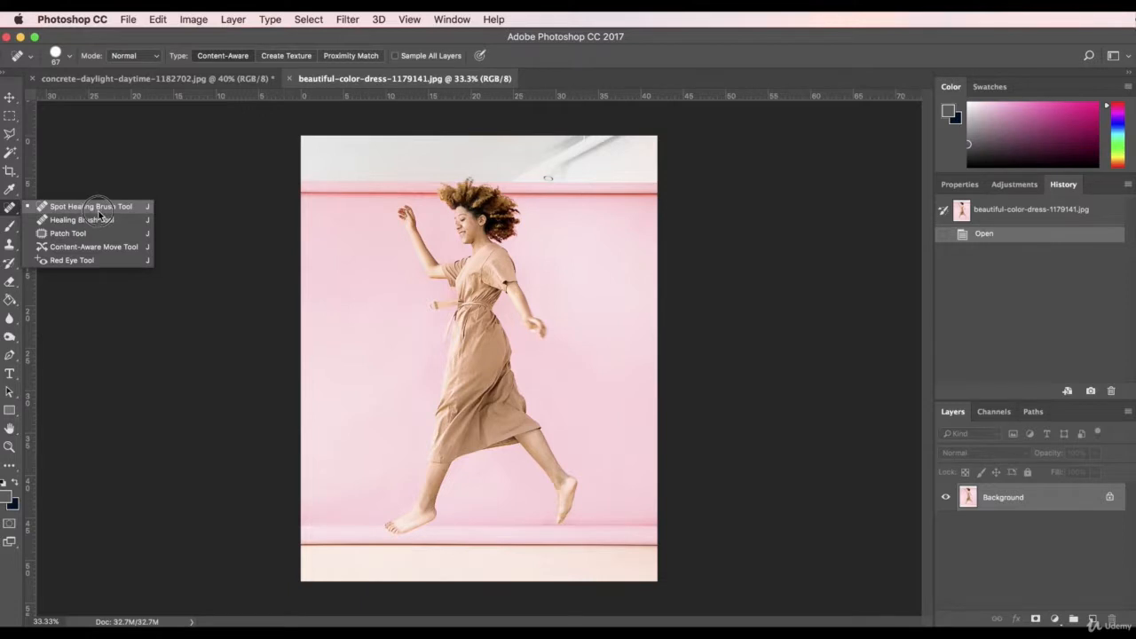
pyautogui.click(102, 206)
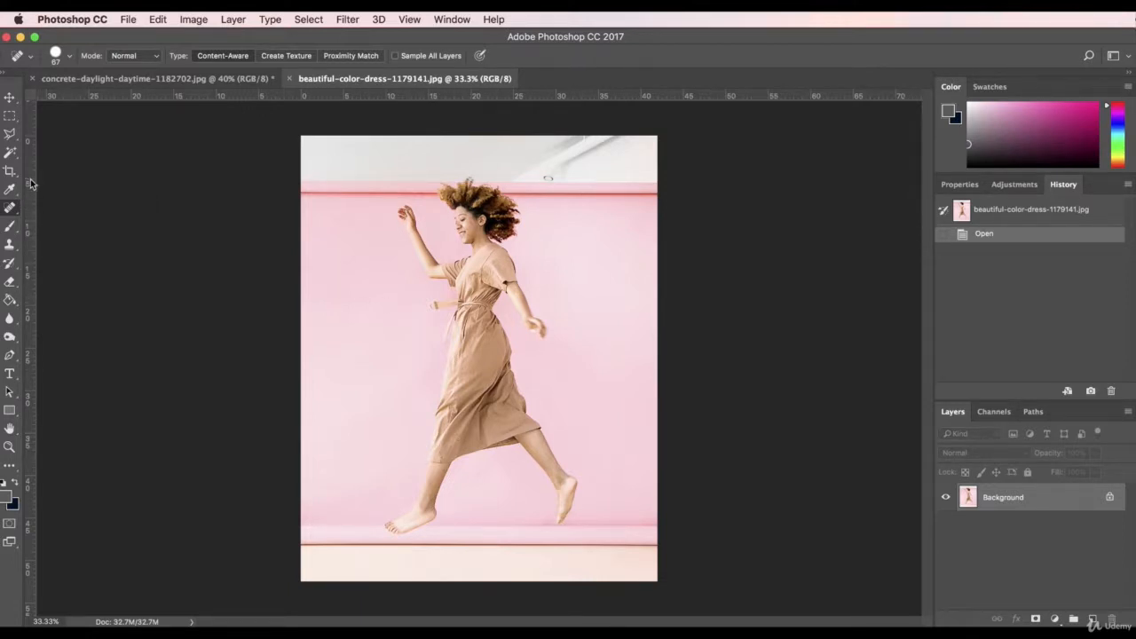
pyautogui.moveTo(8, 134)
pyautogui.mouseDown()
pyautogui.moveTo(94, 138)
pyautogui.moveTo(90, 151)
pyautogui.mouseUp()
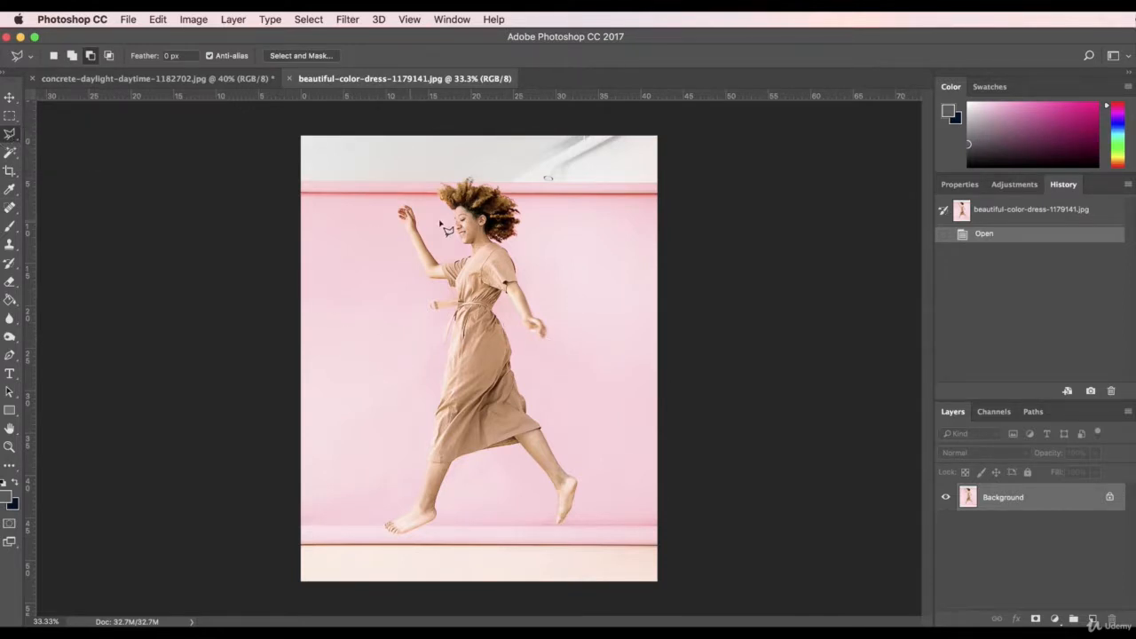
pyautogui.doubleClick(1040, 499)
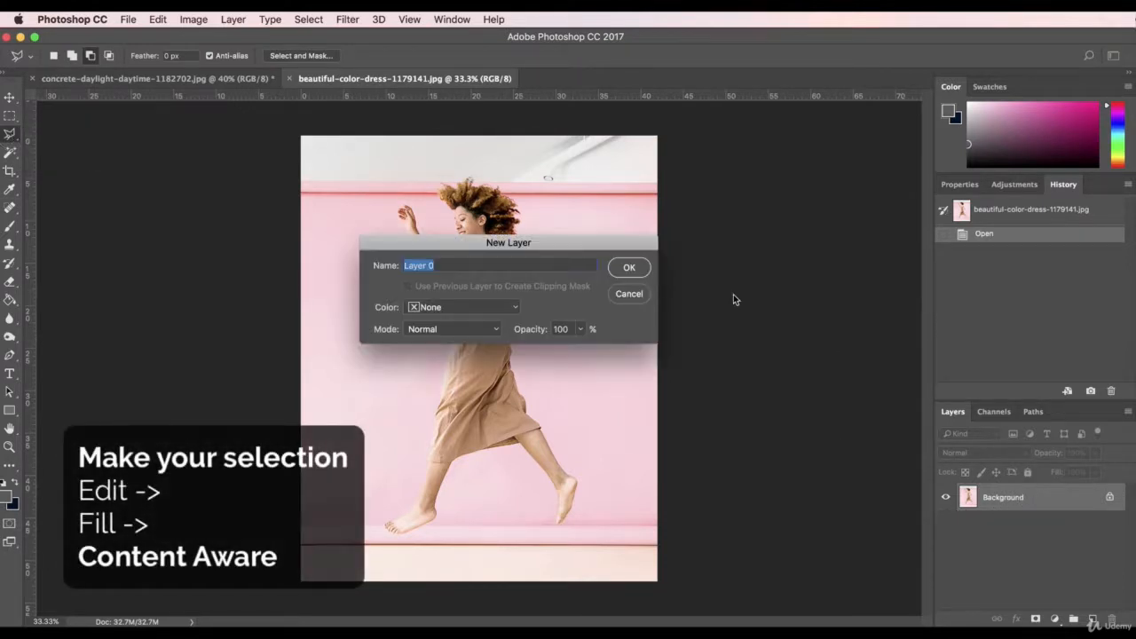
pyautogui.click(637, 266)
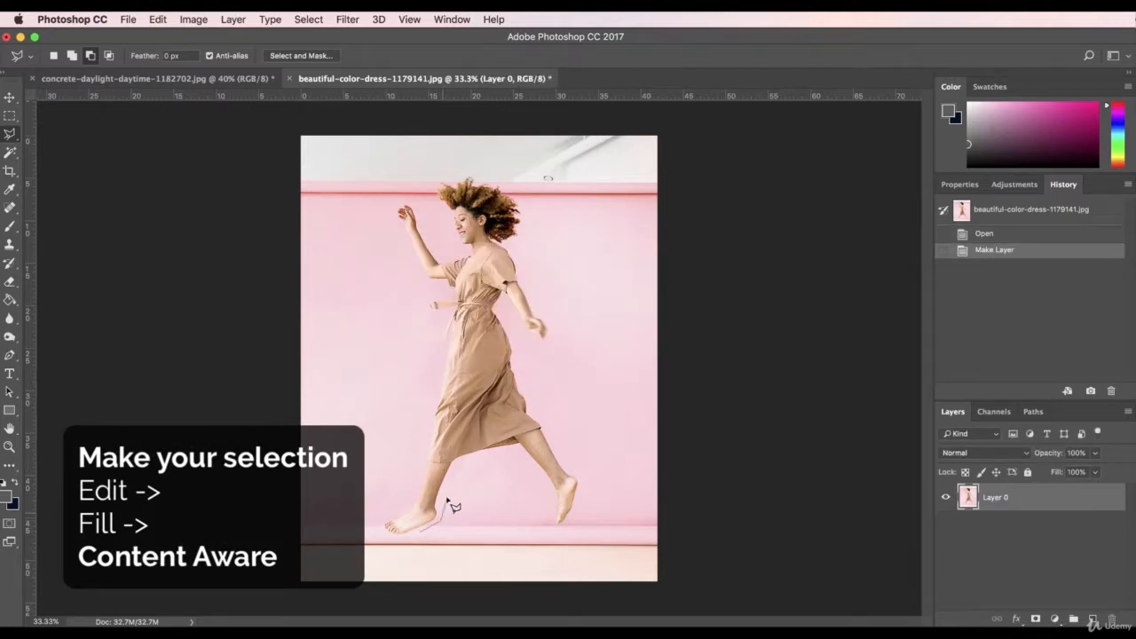
# - Outline the jumping woman with a closed polygonal selection, following her body, hair, arms and feet with a narrow margin
pyautogui.click(442, 521)
pyautogui.click(454, 462)
pyautogui.click(515, 445)
pyautogui.click(581, 482)
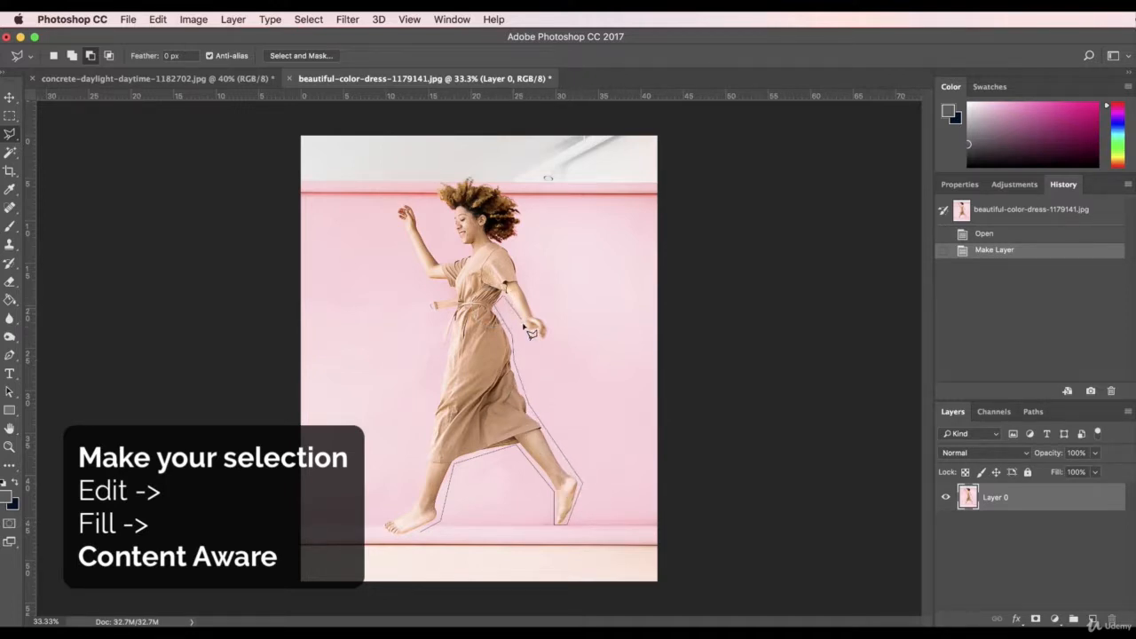
pyautogui.click(551, 344)
pyautogui.click(530, 302)
pyautogui.click(510, 245)
pyautogui.click(522, 229)
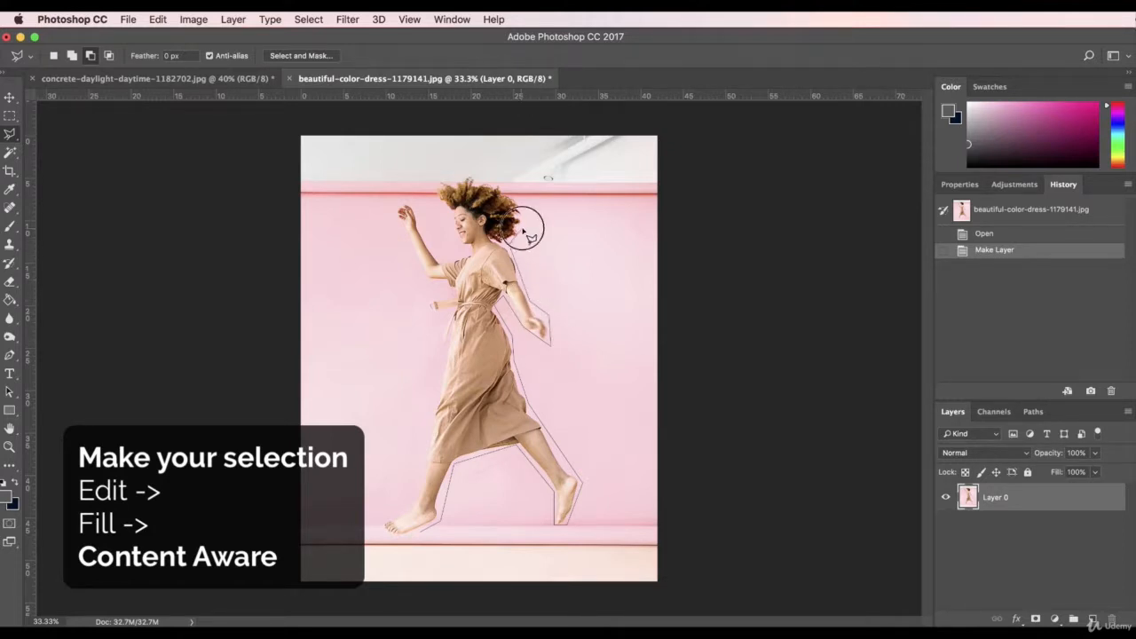
pyautogui.click(498, 185)
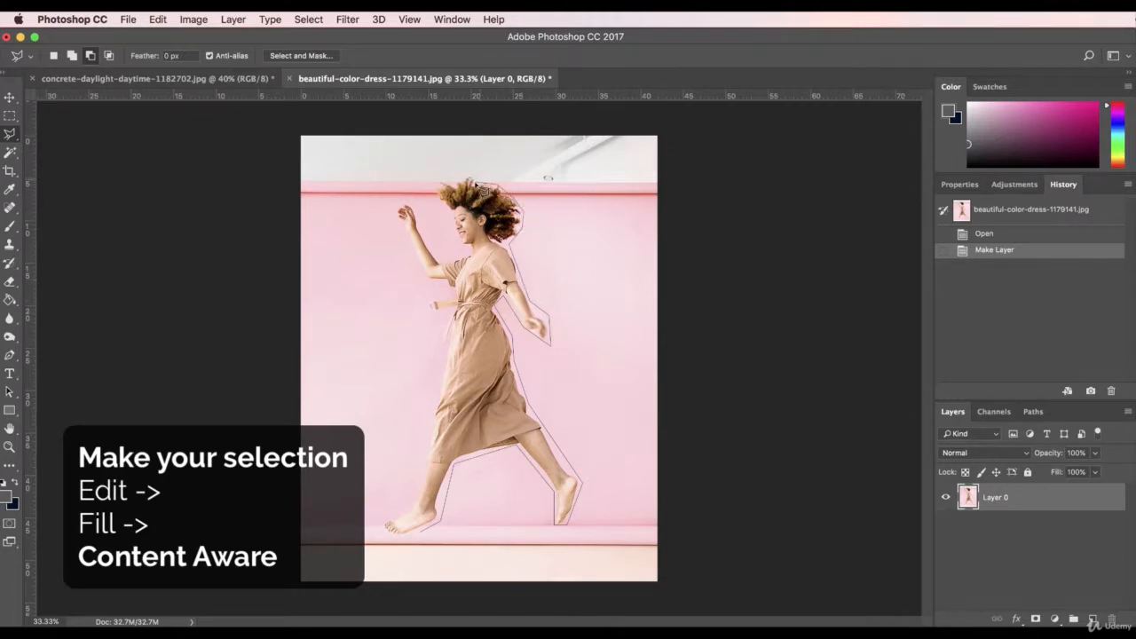
pyautogui.click(478, 186)
pyautogui.click(441, 187)
pyautogui.click(415, 209)
pyautogui.click(400, 199)
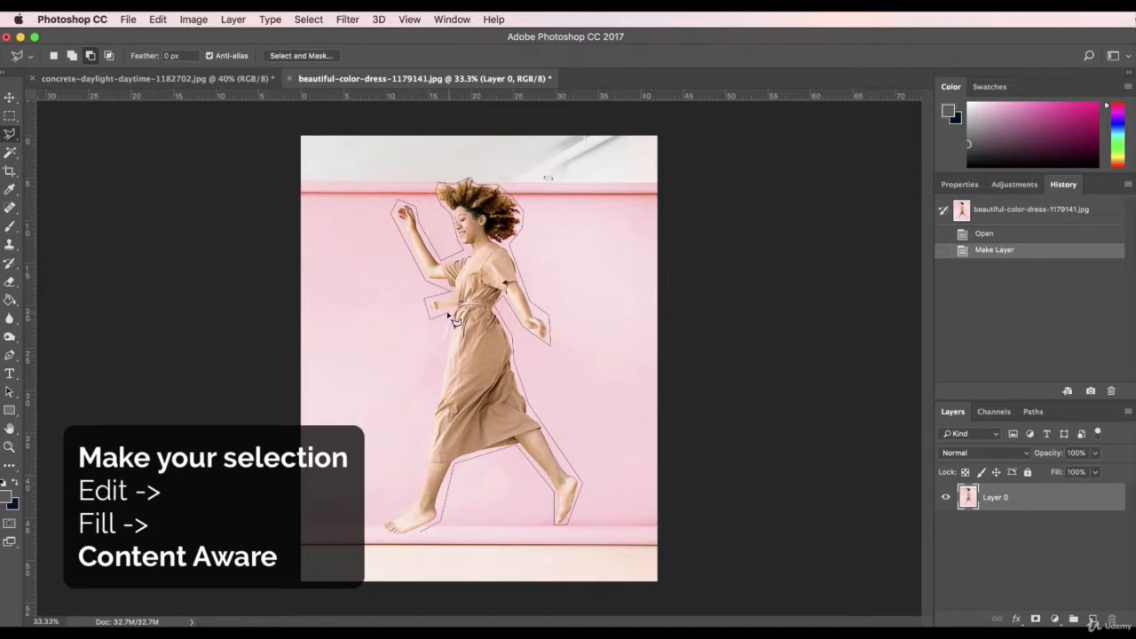
pyautogui.click(439, 344)
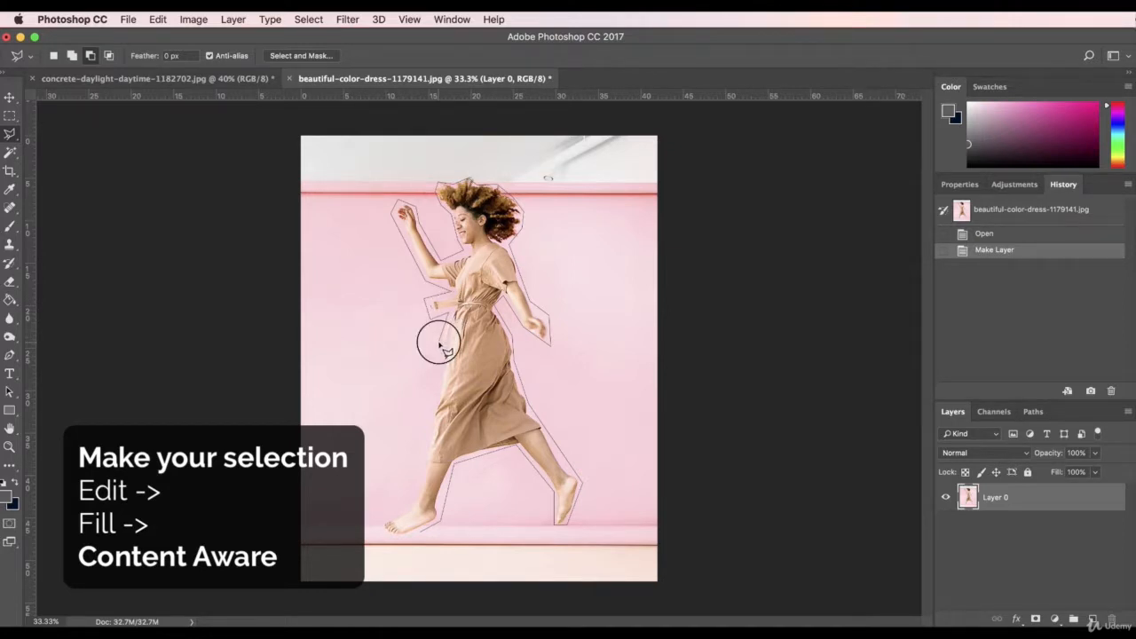
pyautogui.click(437, 397)
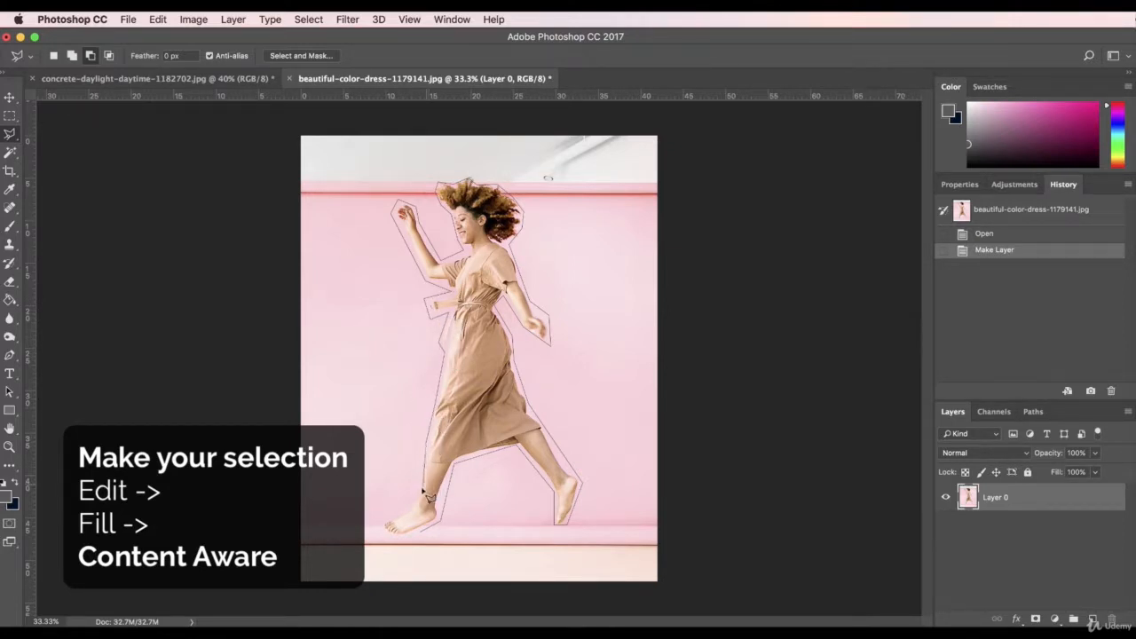
pyautogui.click(382, 523)
pyautogui.click(424, 538)
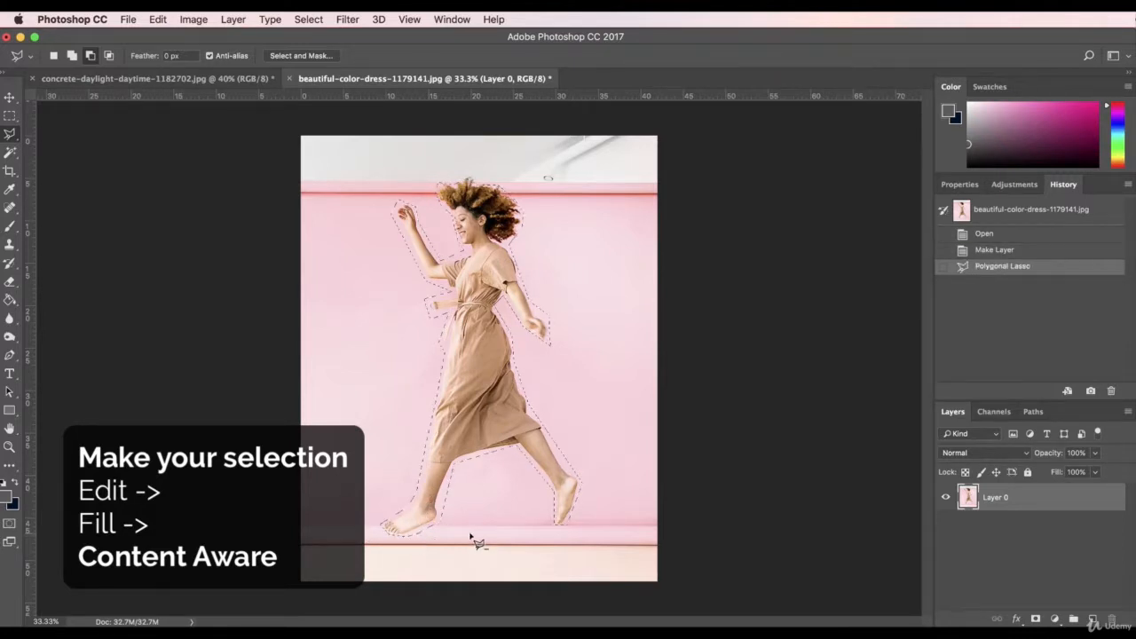
# - Fill the selected figure using Content-Aware contents with Color Adaptation, Normal mode and 100% opacity, and deselect
pyautogui.click(158, 18)
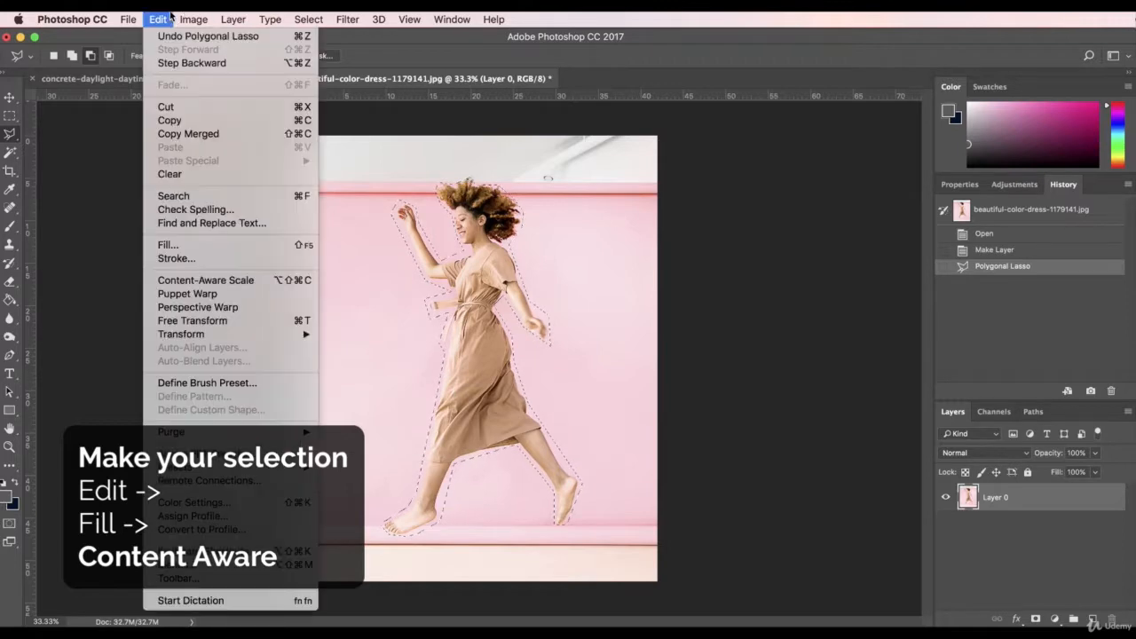
pyautogui.moveTo(188, 16)
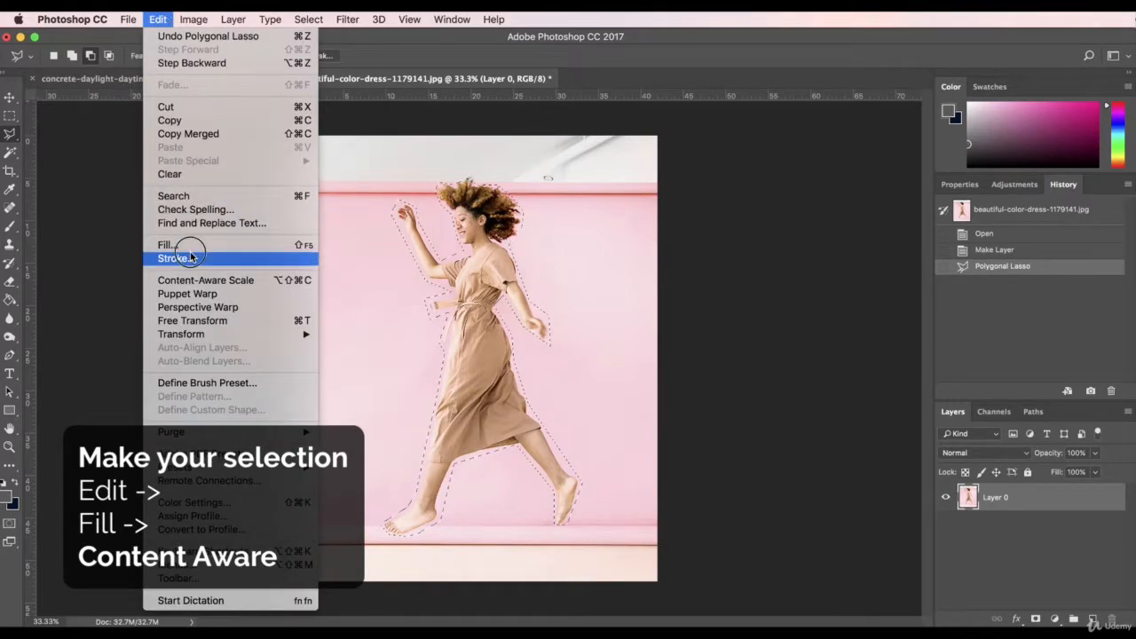
pyautogui.click(191, 249)
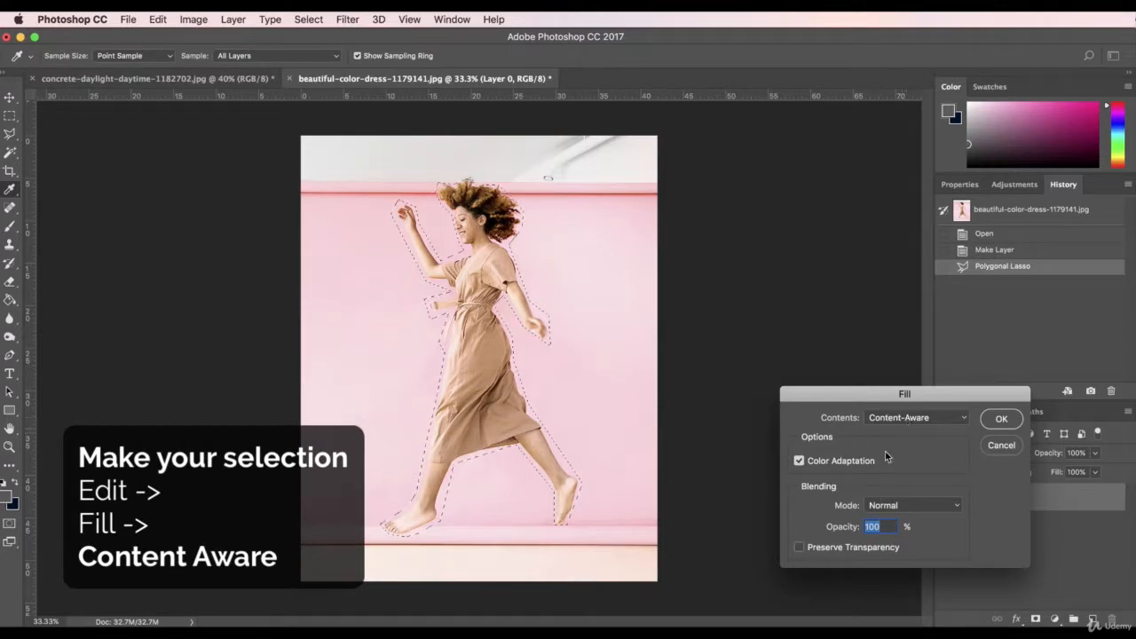
pyautogui.click(1000, 418)
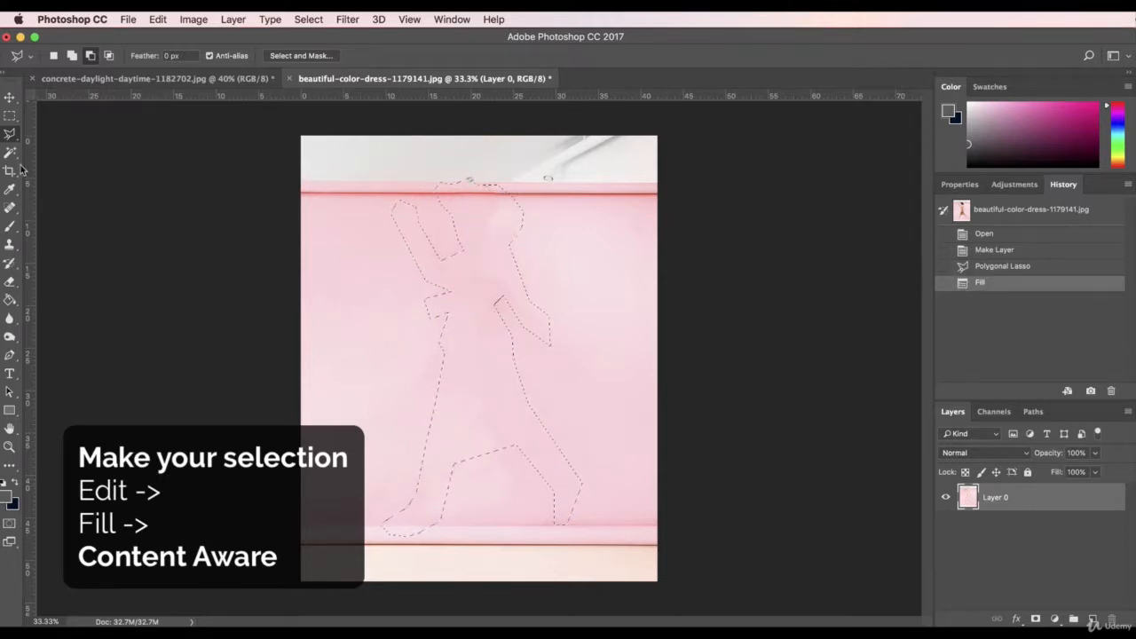
pyautogui.click(10, 117)
pyautogui.click(109, 259)
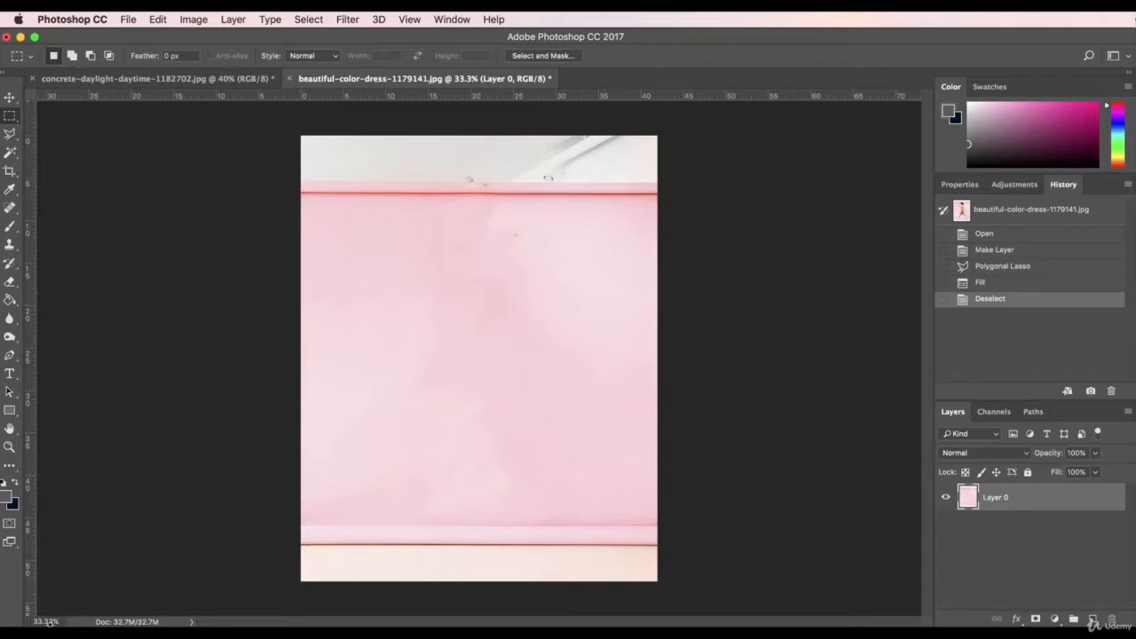
# - Heal the leftover grey mark at the ceiling edge and the reddish mark on the pink rail with the Spot Healing Brush
pyautogui.press('super+1')
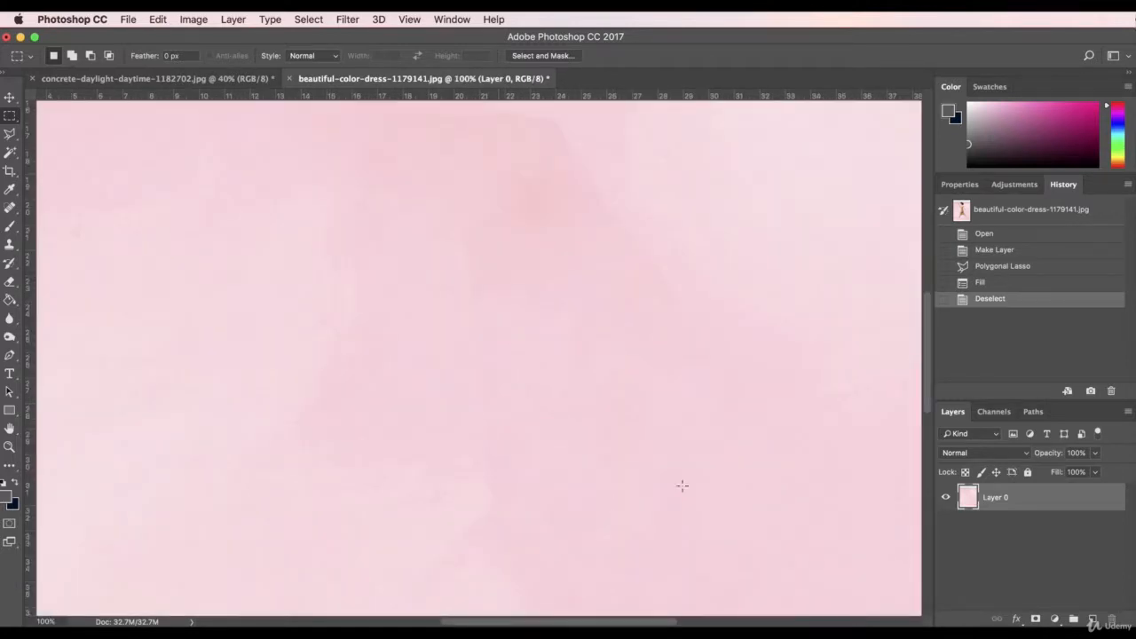
pyautogui.scroll(10, 621, 373)
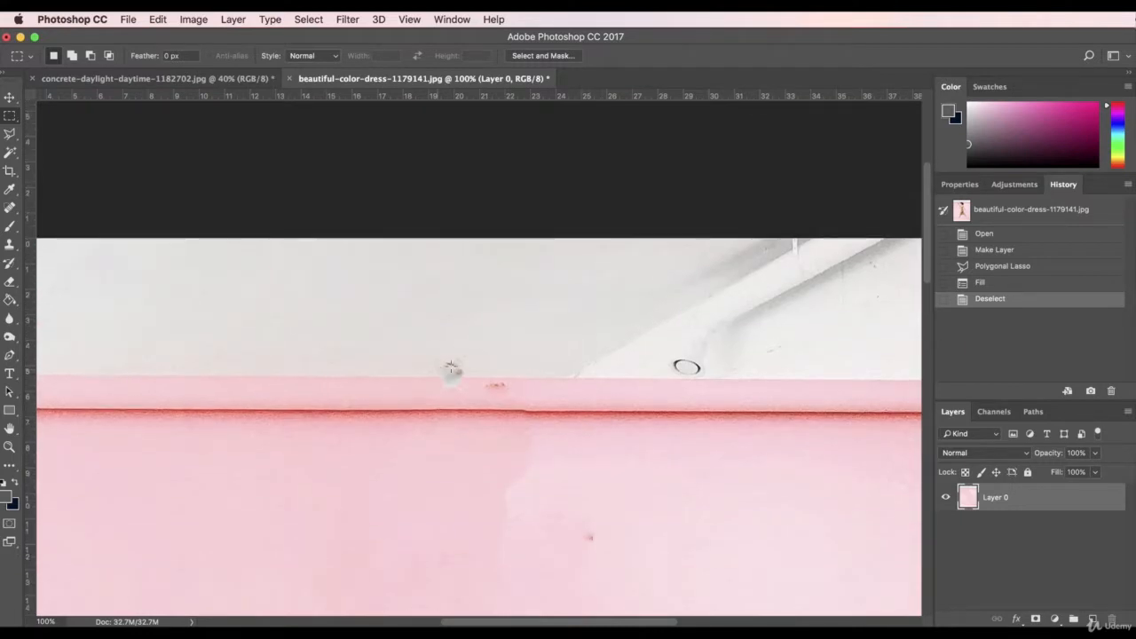
pyautogui.click(9, 133)
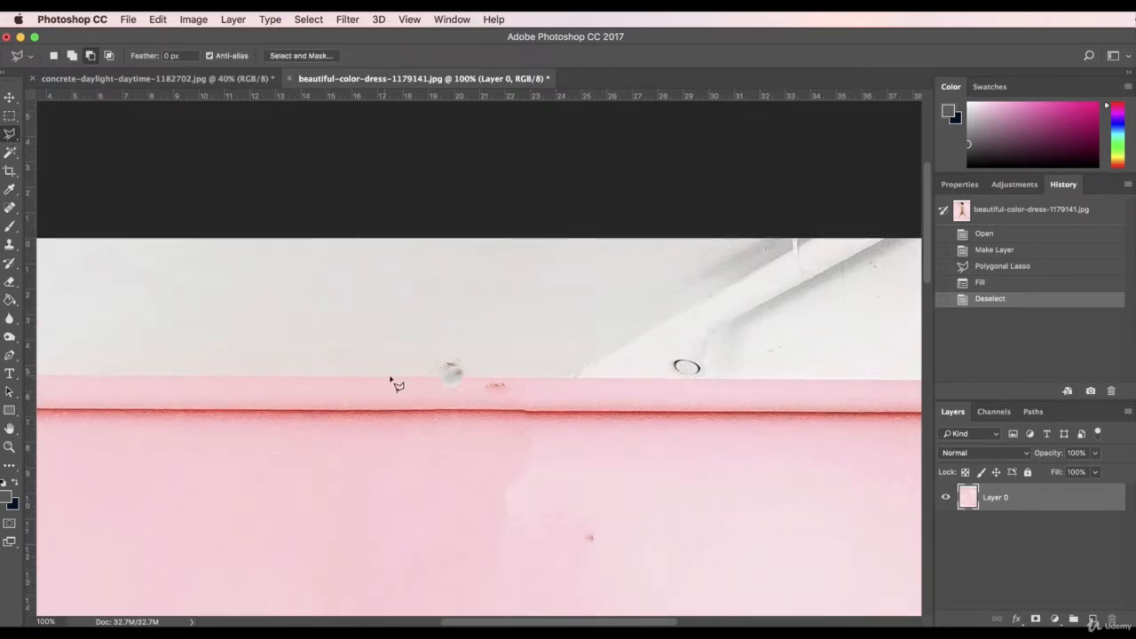
pyautogui.click(10, 208)
pyautogui.click(11, 209)
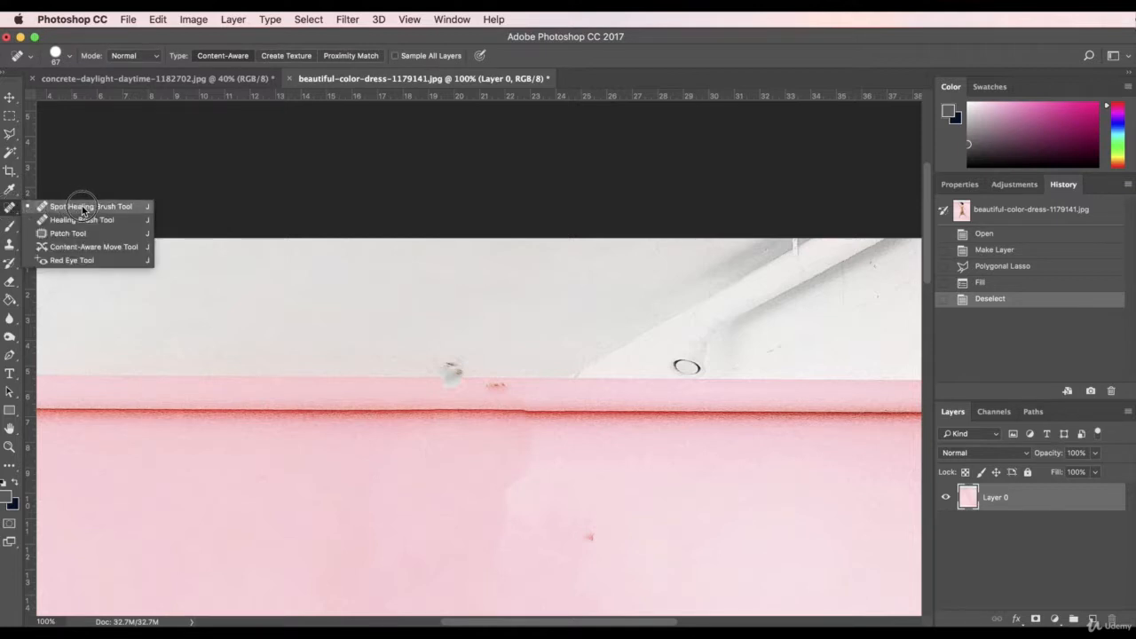
pyautogui.click(85, 210)
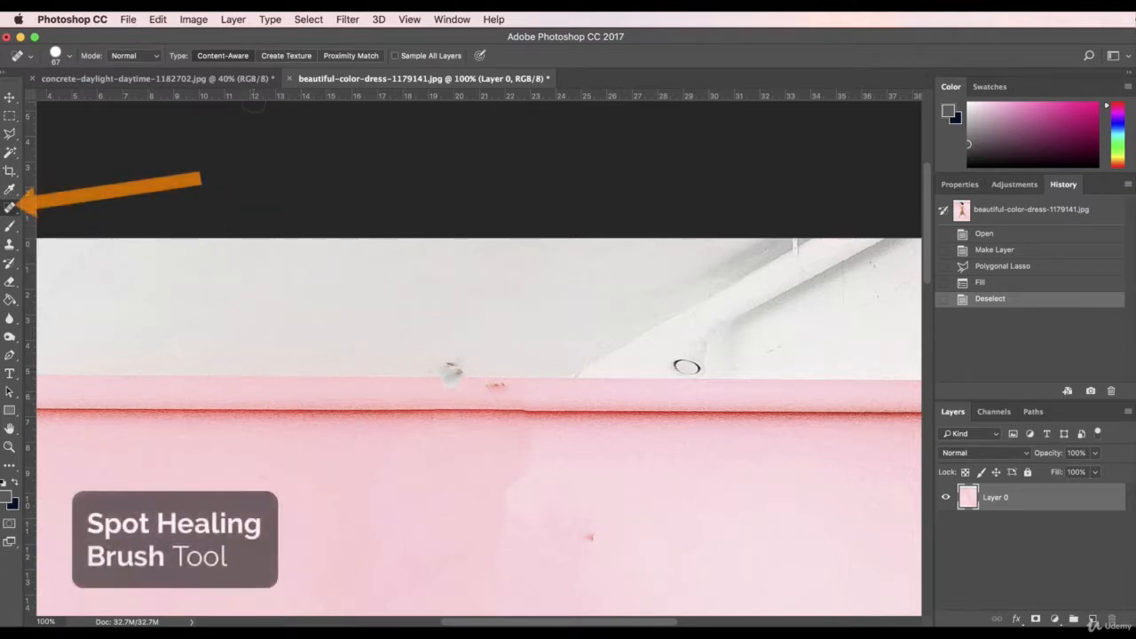
pyautogui.moveTo(442, 377)
pyautogui.mouseDown()
pyautogui.moveTo(458, 368)
pyautogui.moveTo(508, 387)
pyautogui.mouseUp()
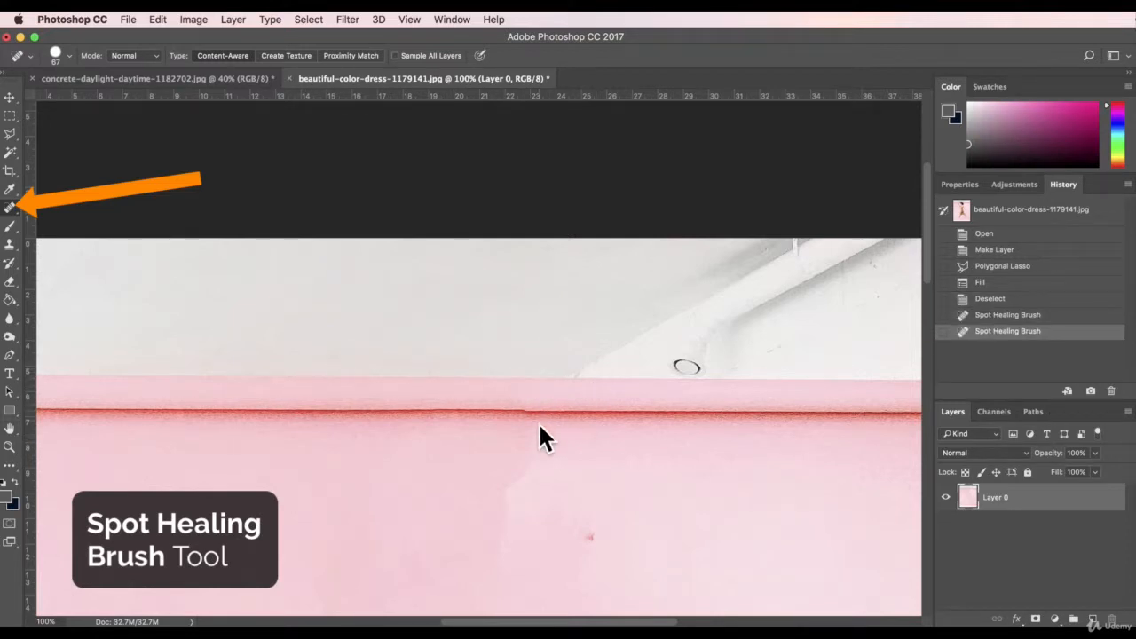
# - Heal the small dark spot on the pink backdrop below the rail
pyautogui.scroll(-1, 548, 506)
pyautogui.scroll(-5, 560, 444)
pyautogui.moveTo(584, 380); pyautogui.dragTo(591, 410)
# - Set the Spot Healing Brush size to 493 px and heal the discoloured patches in the middle and upper left of the backdrop
pyautogui.scroll(-5, 542, 476)
pyautogui.scroll(-10, 529, 479)
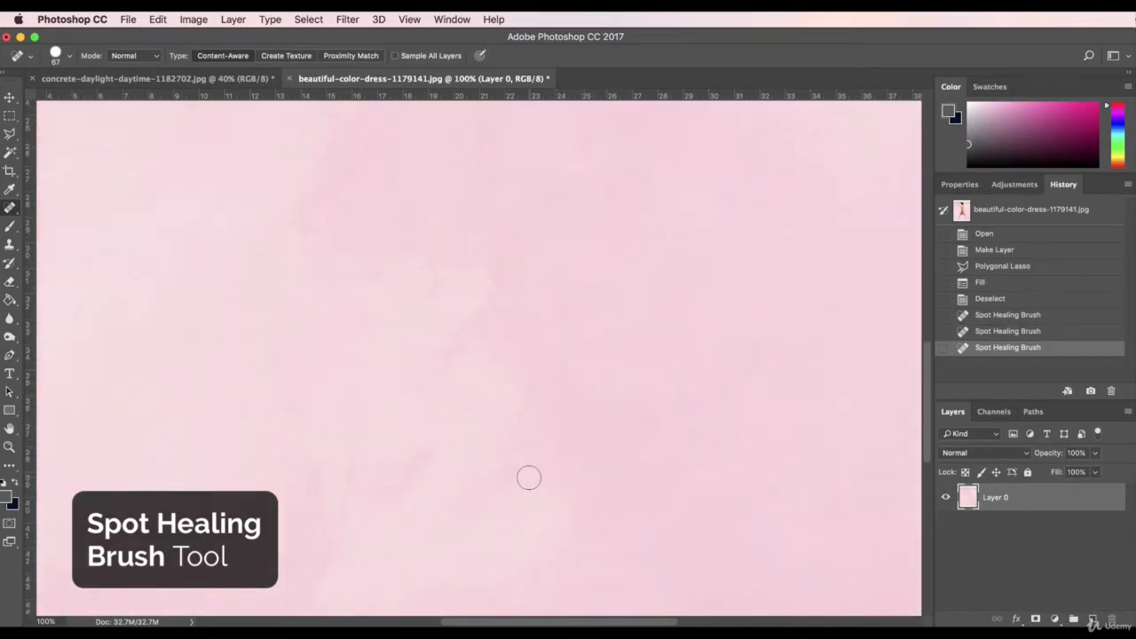
pyautogui.scroll(10, 586, 523)
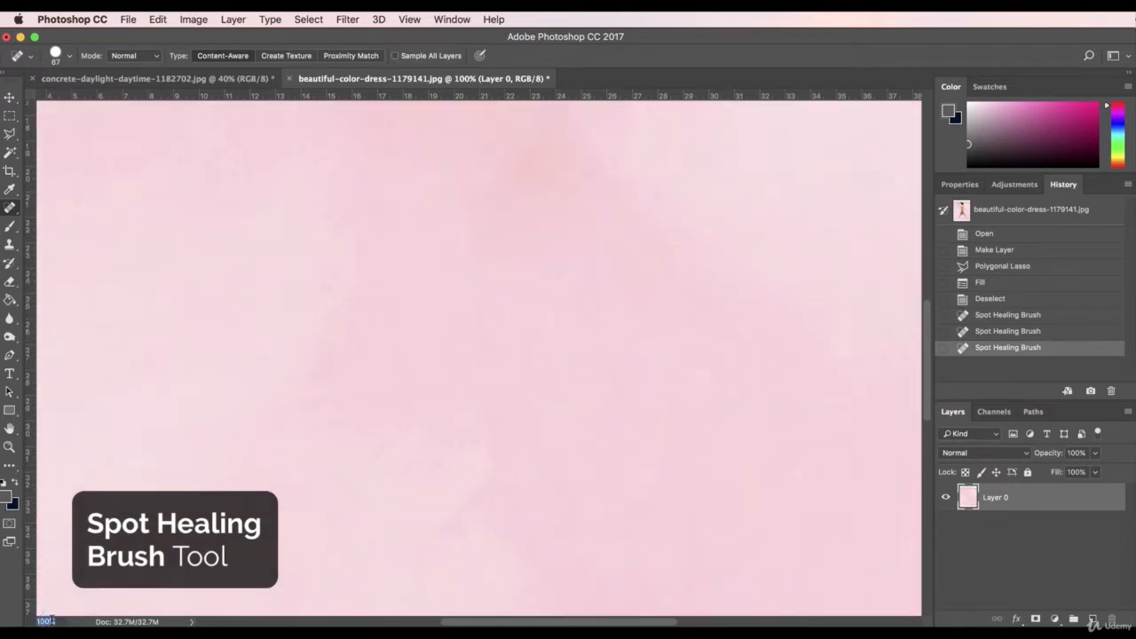
pyautogui.press('Return')
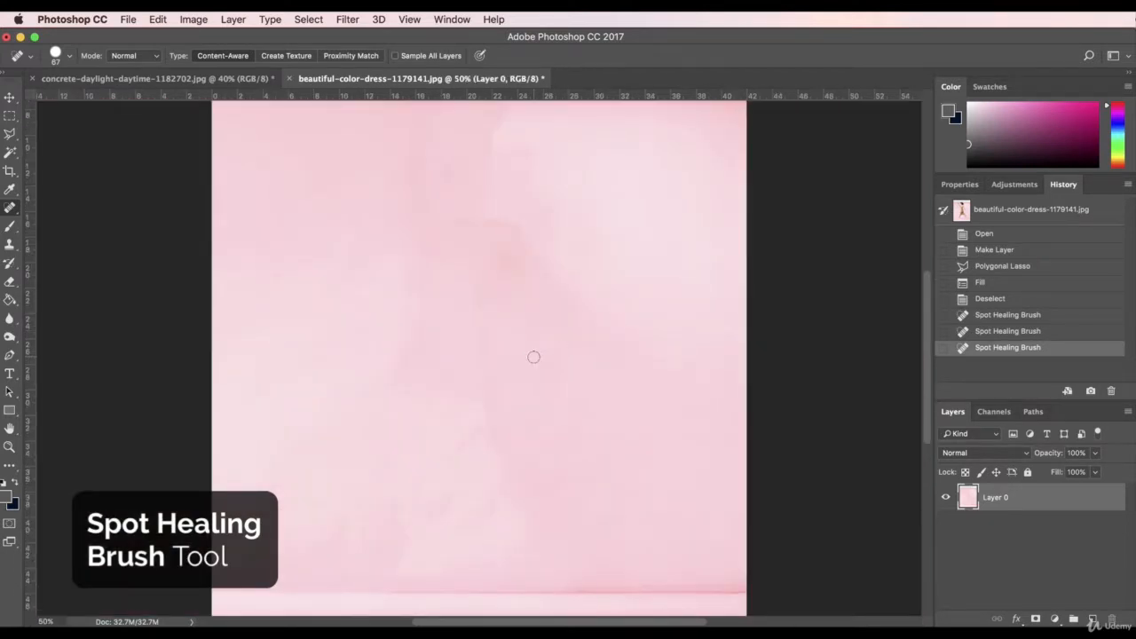
pyautogui.scroll(5, 534, 357)
pyautogui.click(70, 56)
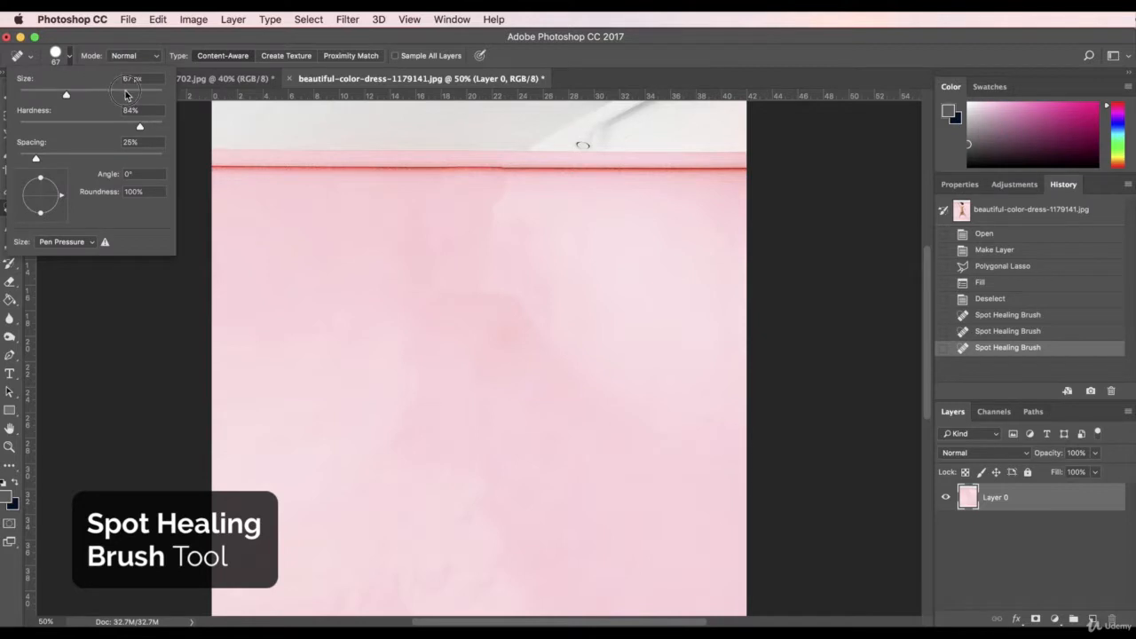
pyautogui.click(132, 79)
pyautogui.write('493')
pyautogui.press('Return')
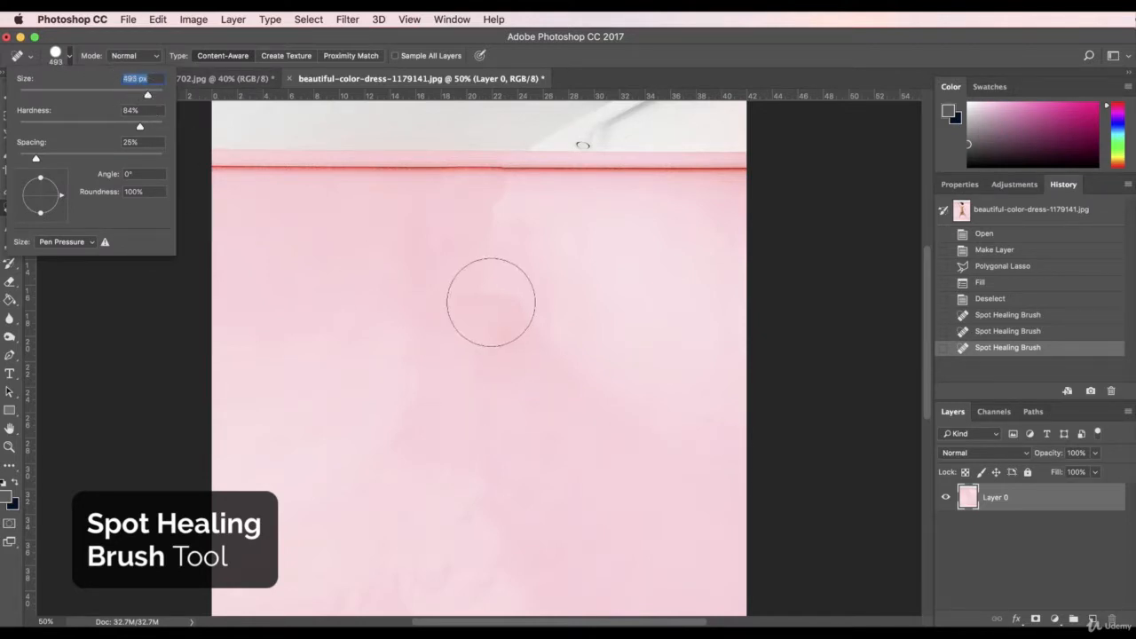
pyautogui.moveTo(491, 302)
pyautogui.mouseDown()
pyautogui.moveTo(533, 374)
pyautogui.moveTo(506, 383)
pyautogui.mouseUp()
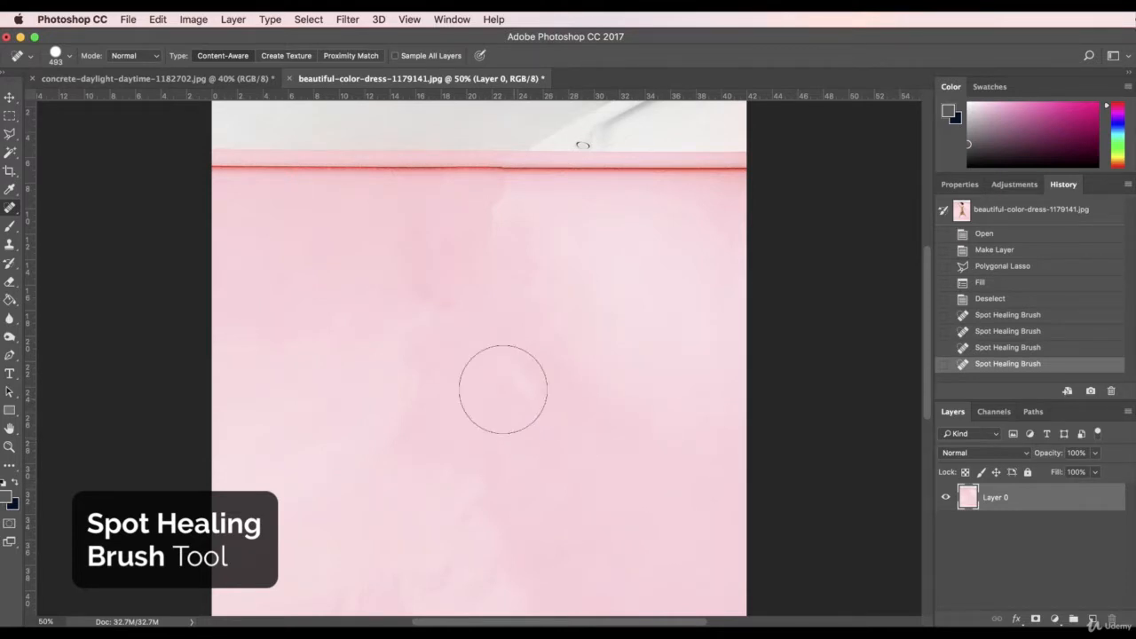
pyautogui.moveTo(378, 231)
pyautogui.mouseDown()
pyautogui.moveTo(520, 220)
pyautogui.moveTo(390, 311)
pyautogui.mouseUp()
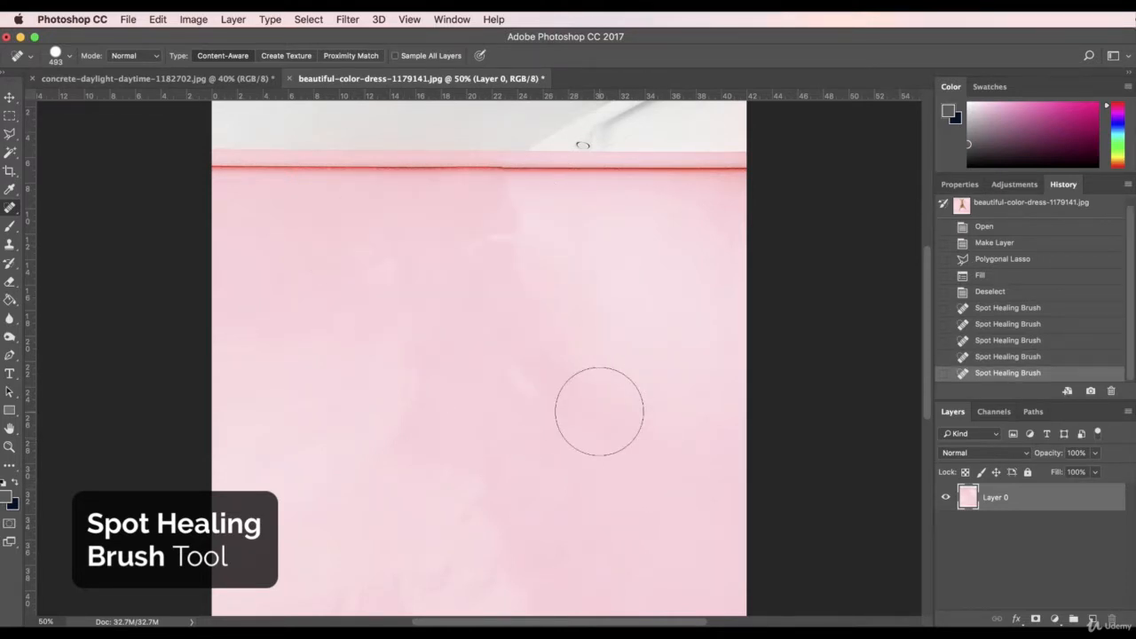
# - Heal the hard tonal edge in the upper middle of the backdrop with one short horizontal stroke, and check the whole image
pyautogui.scroll(-10, 617, 474)
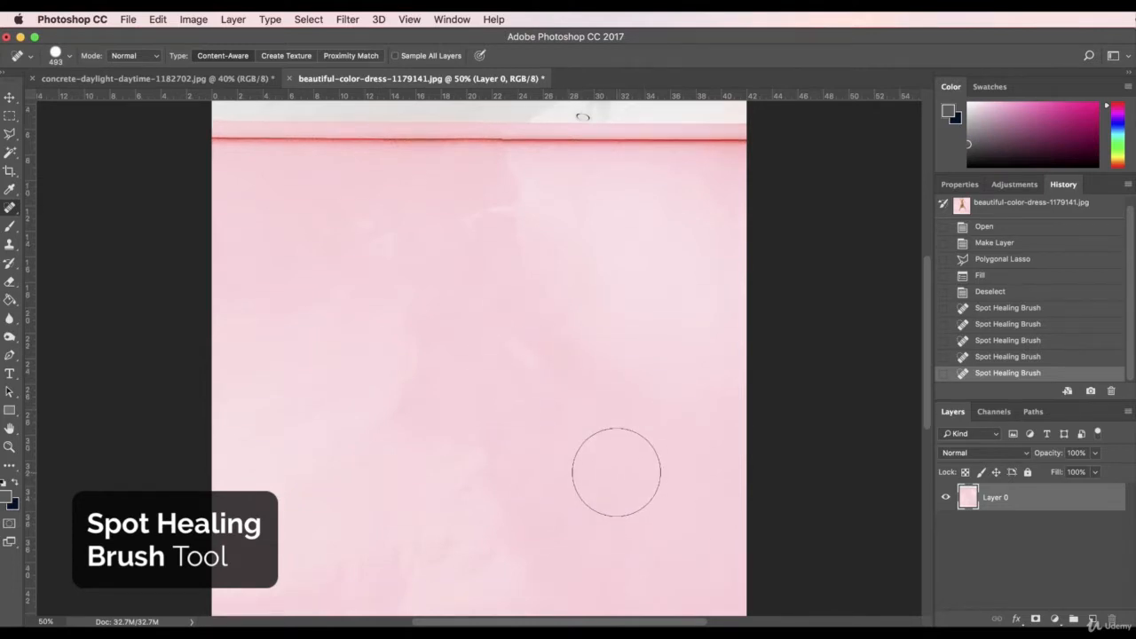
pyautogui.scroll(10, 655, 486)
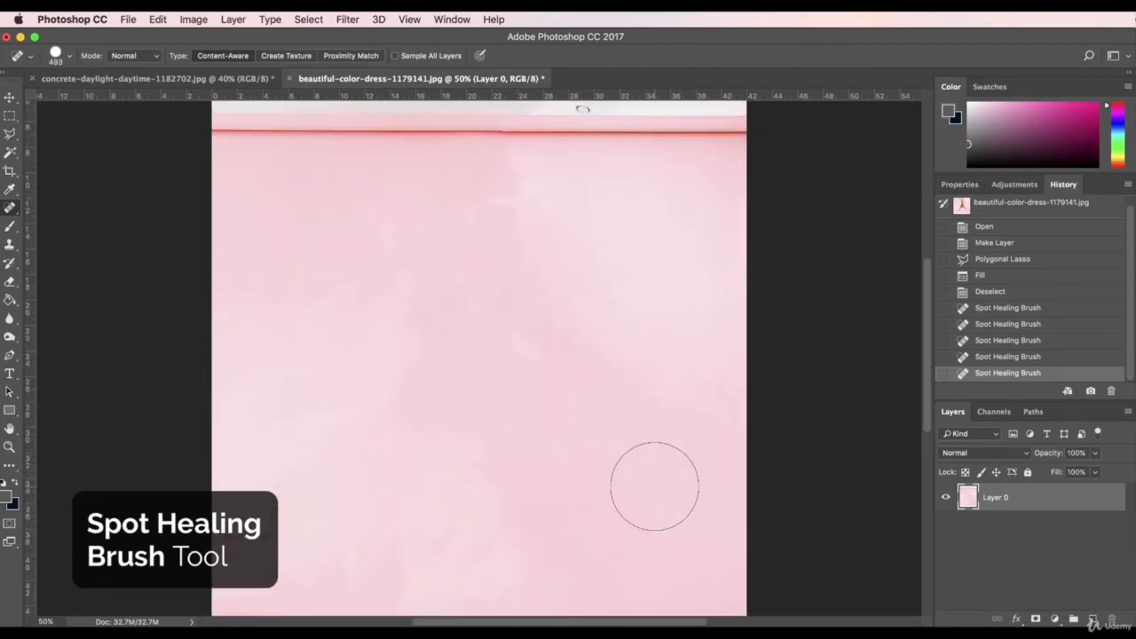
pyautogui.moveTo(539, 215); pyautogui.dragTo(500, 215)
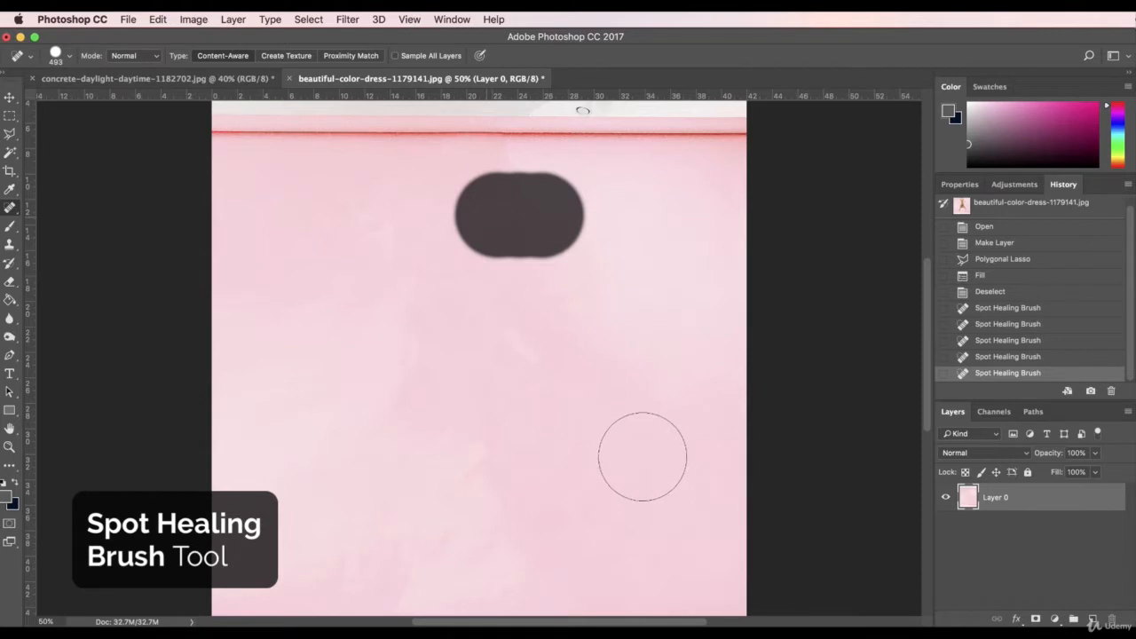
pyautogui.scroll(-10, 623, 494)
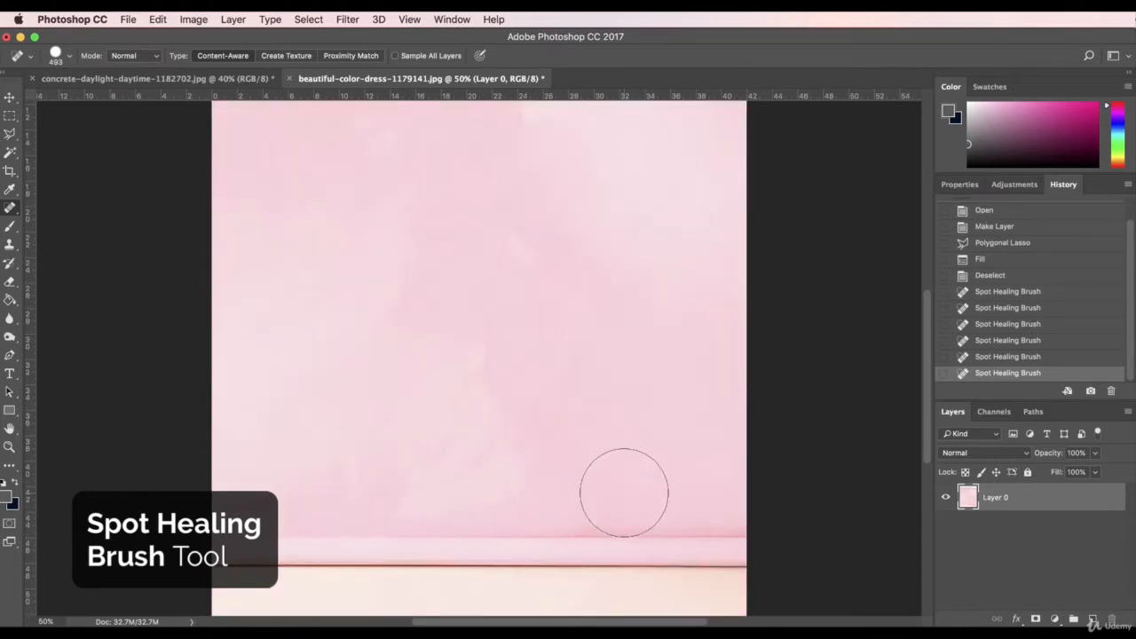
pyautogui.scroll(10, 622, 489)
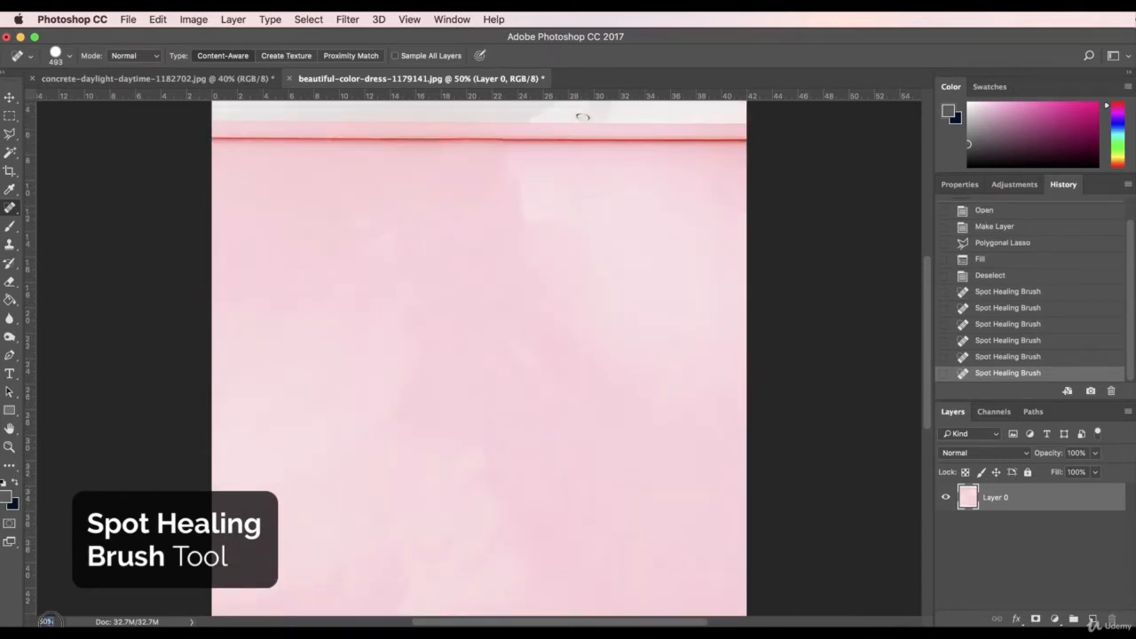
pyautogui.write('25')
pyautogui.press('Return')
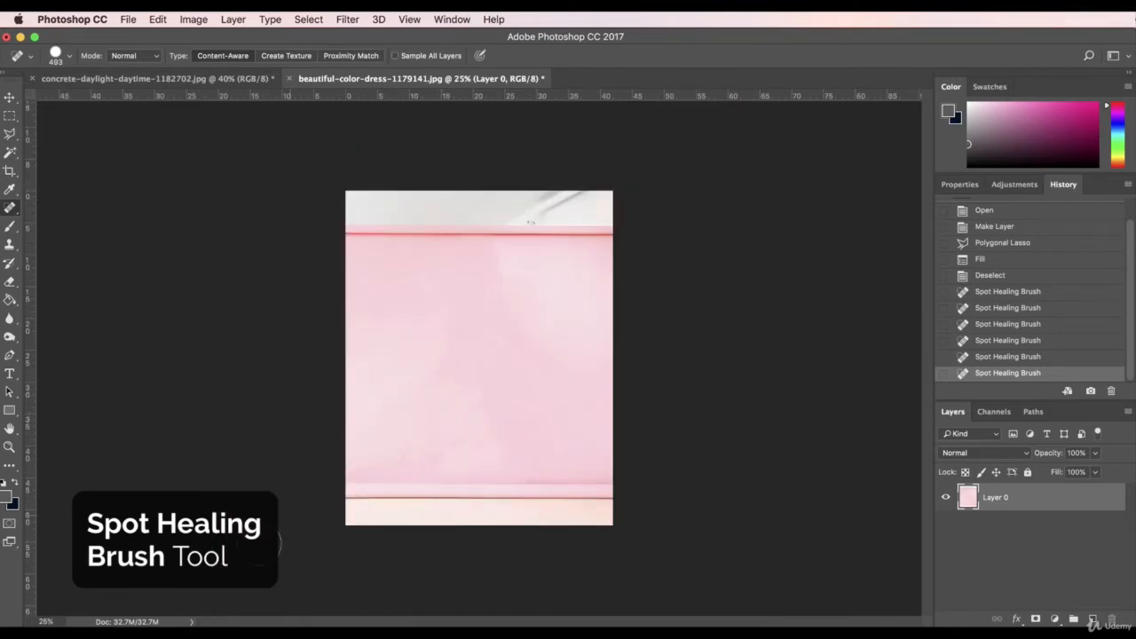